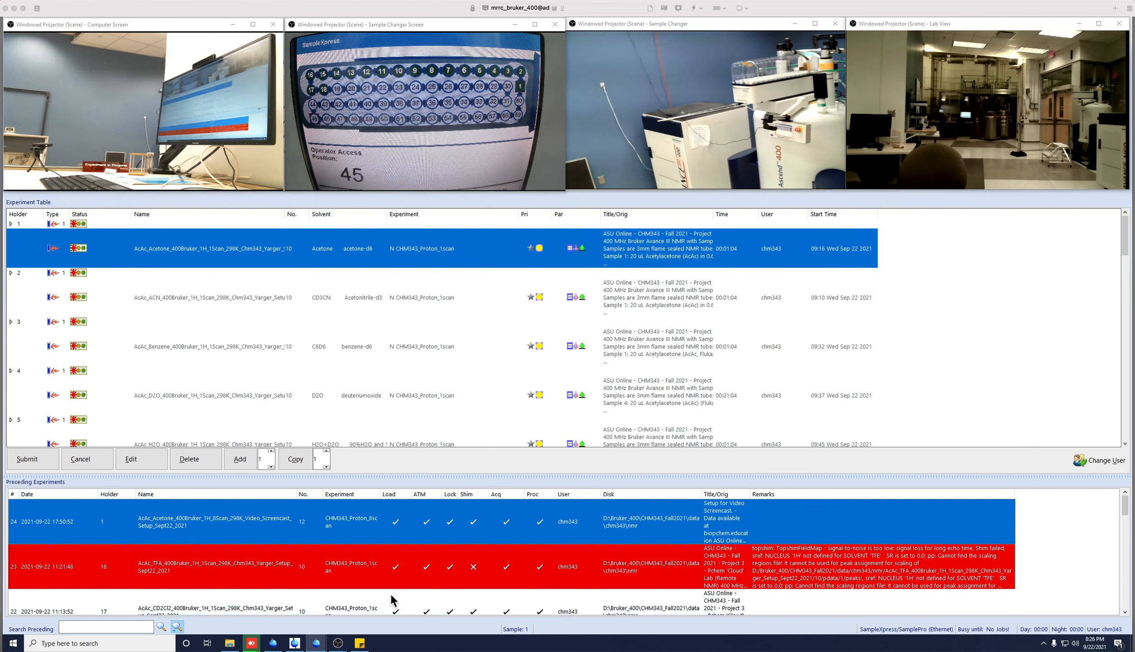
- Open the desktop sticky note, read the support contact for stalled NMR automation, and put the note away
click(363, 645)
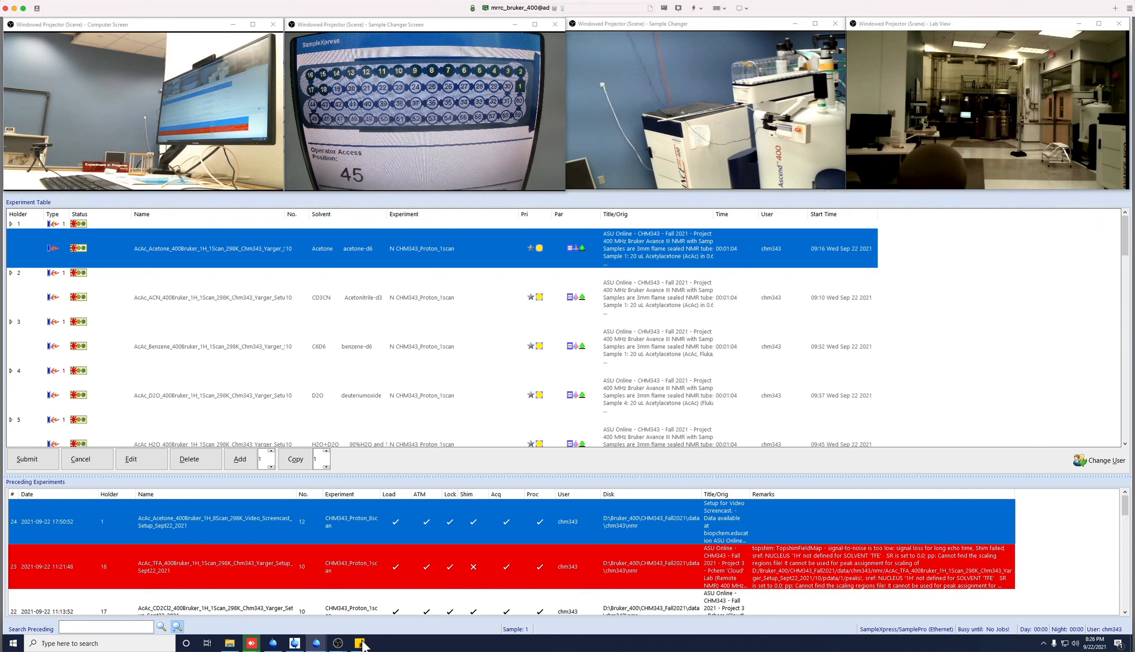
click(362, 646)
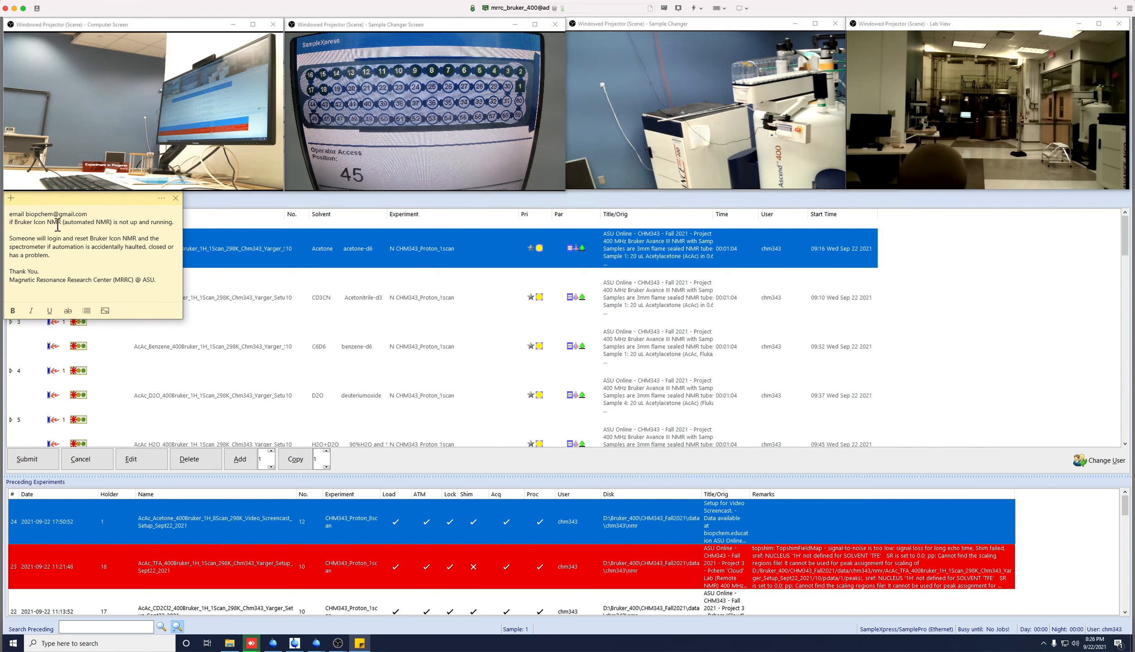
click(25, 215)
drag(39, 217, 111, 216)
click(110, 218)
drag(25, 216, 105, 218)
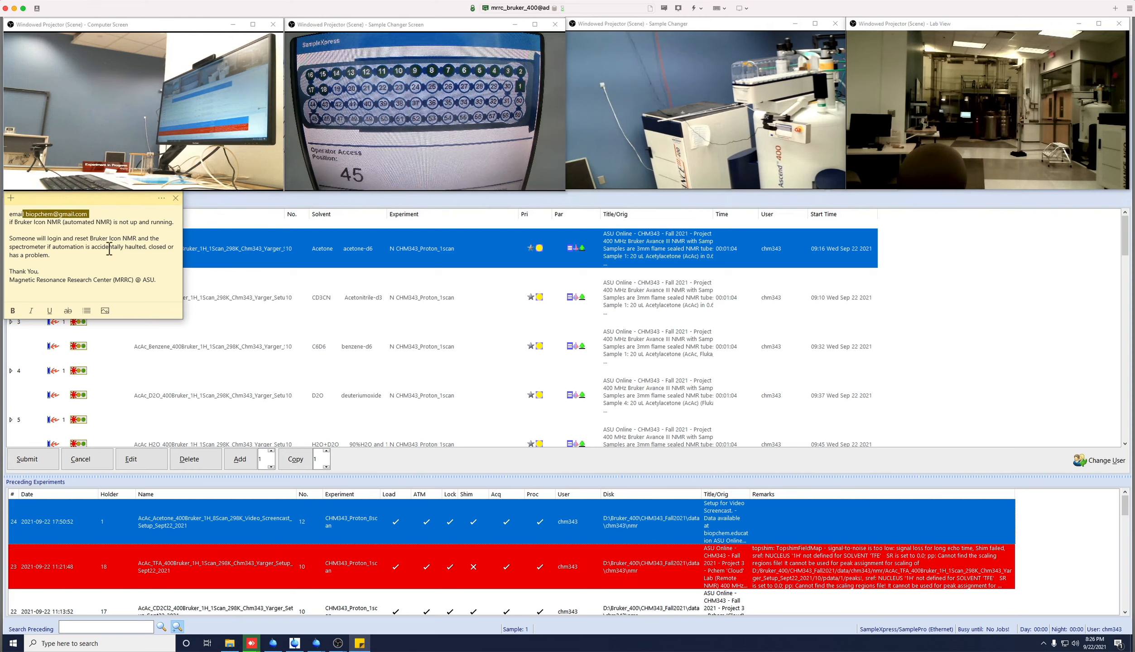
click(87, 239)
click(358, 644)
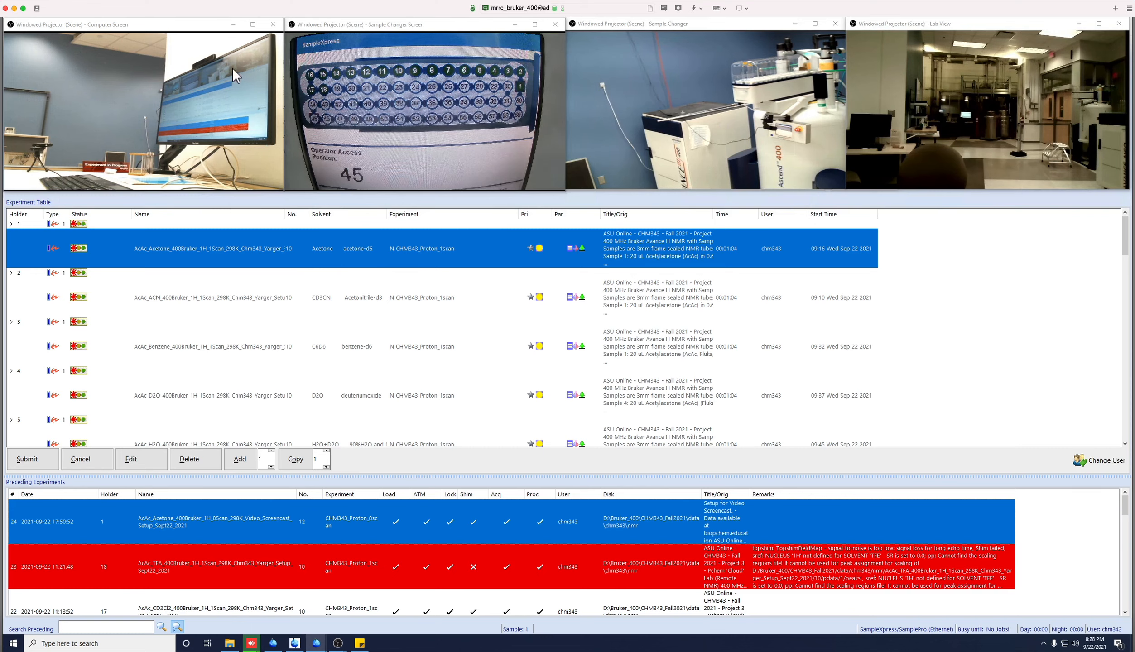
- Examine the existing one-scan proton experiments listed for the samples in holders 1 to 4
click(293, 290)
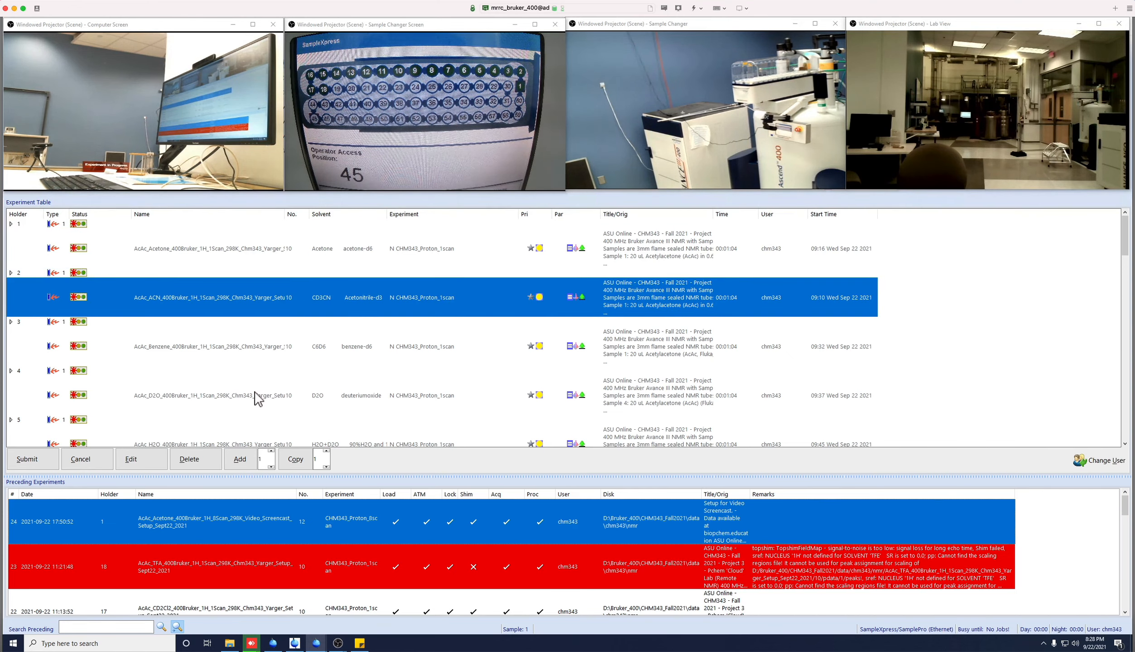
click(256, 395)
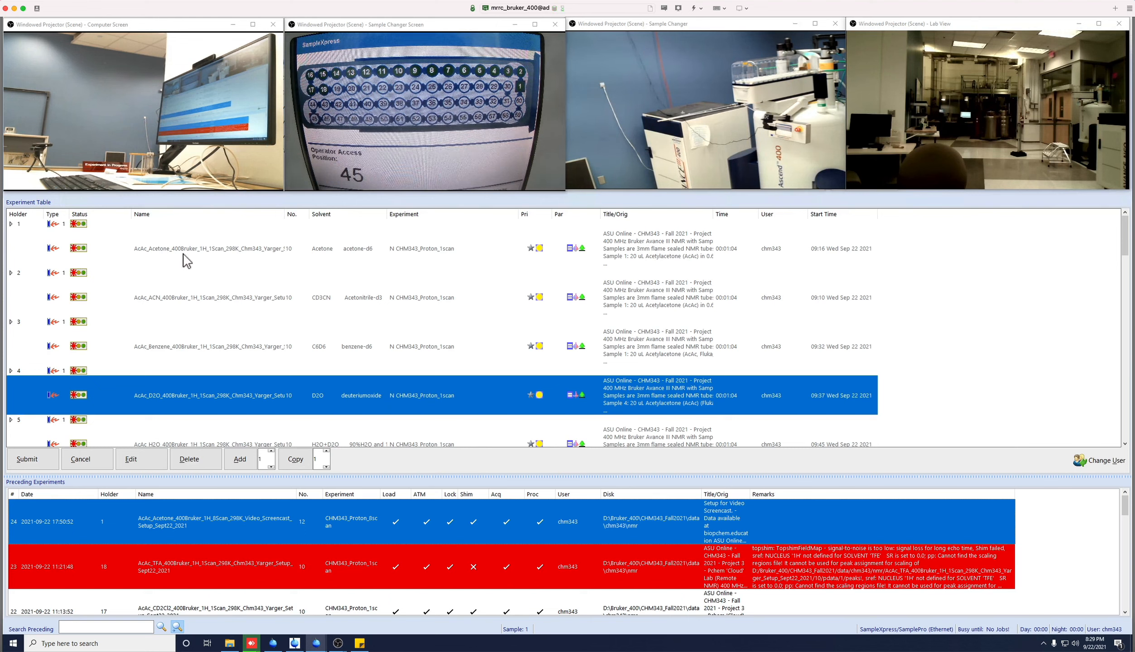
click(675, 249)
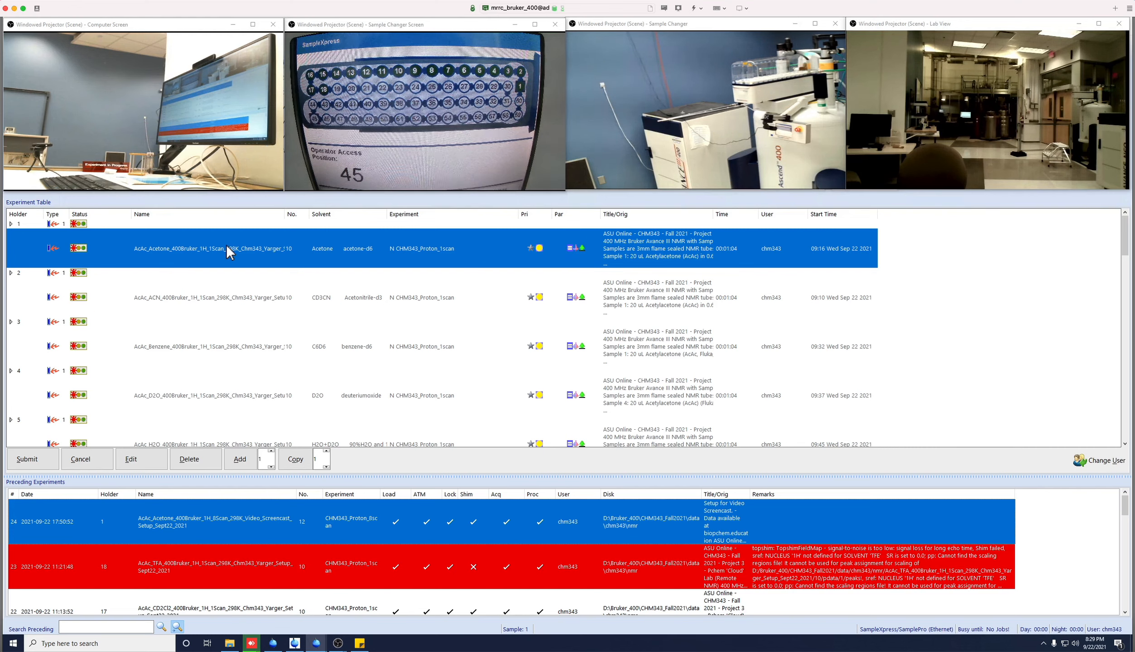
click(228, 298)
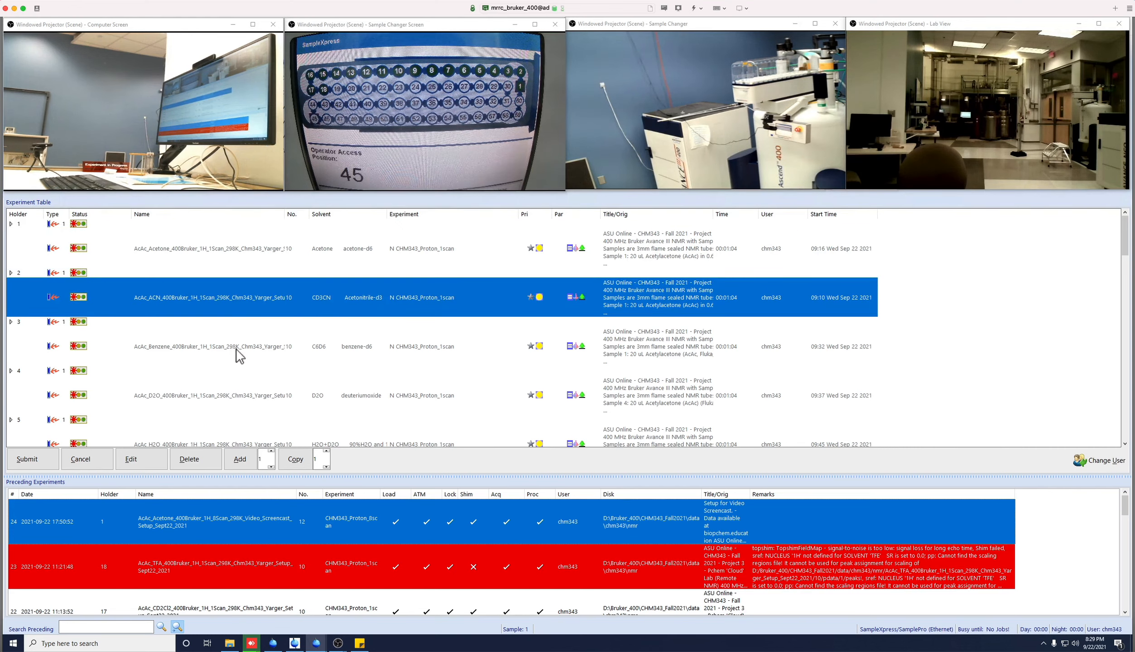
click(240, 357)
click(251, 386)
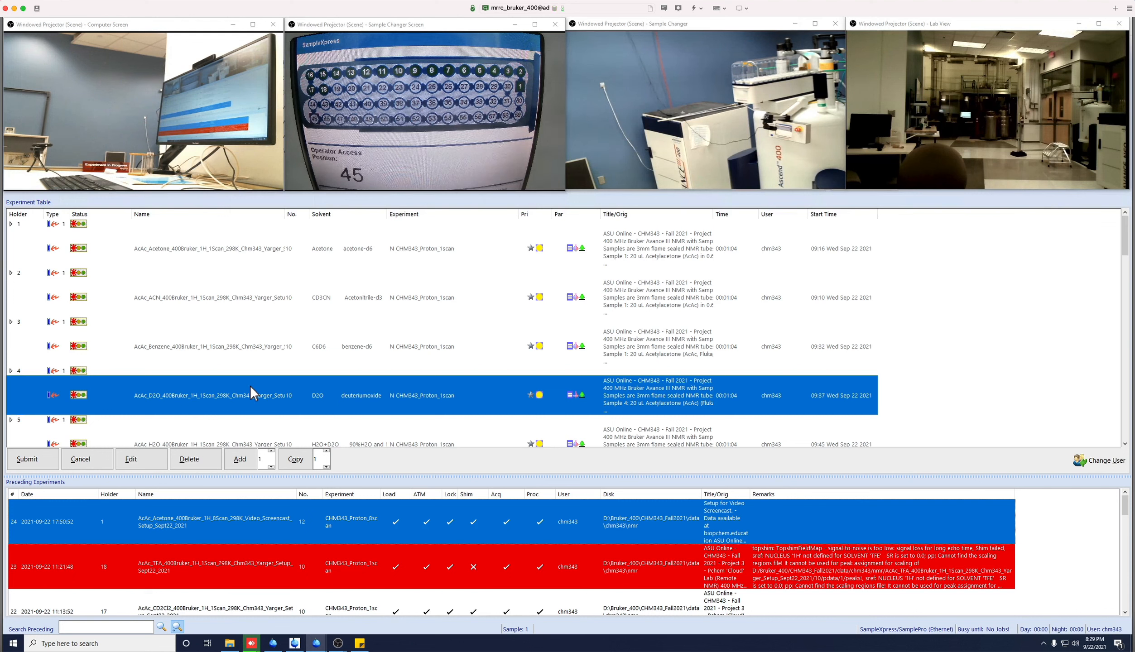
click(1127, 242)
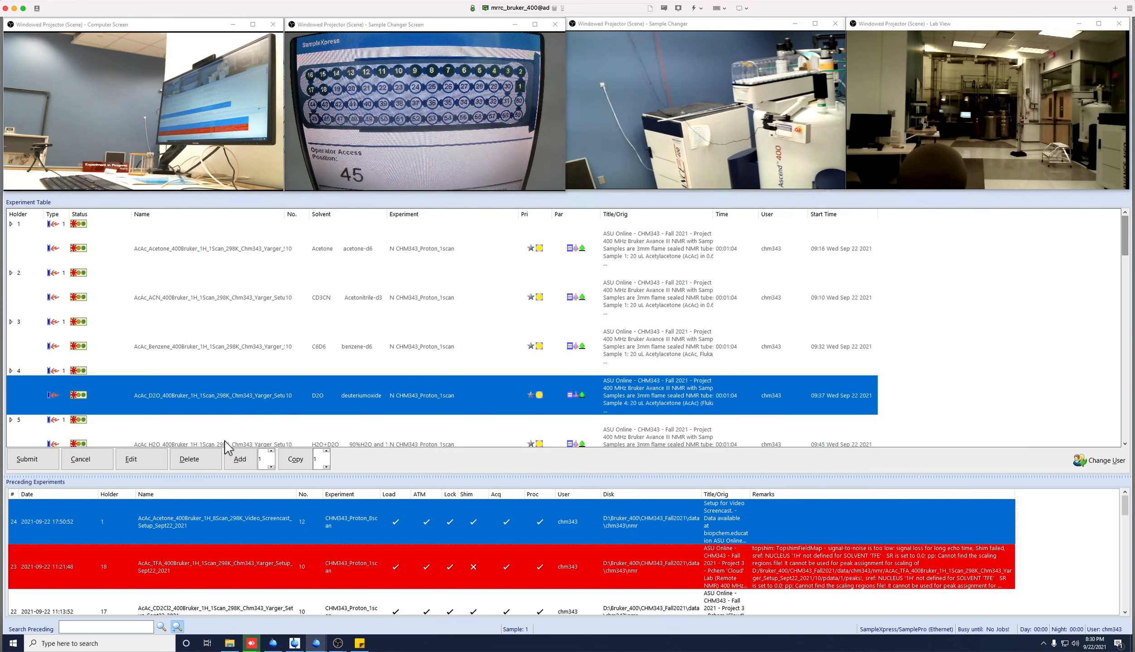
click(251, 290)
click(248, 251)
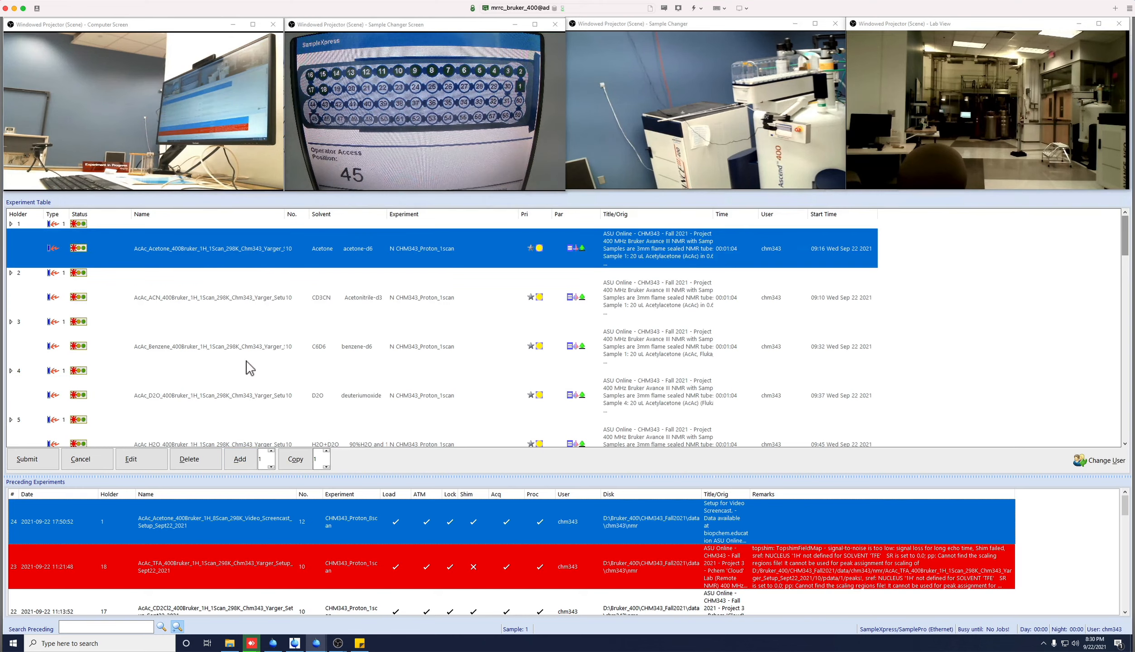
- Add a new experiment to the D2O sample in holder 4 and choose CHM343_Proton_8, the 1H experiment with 8 scans
click(250, 393)
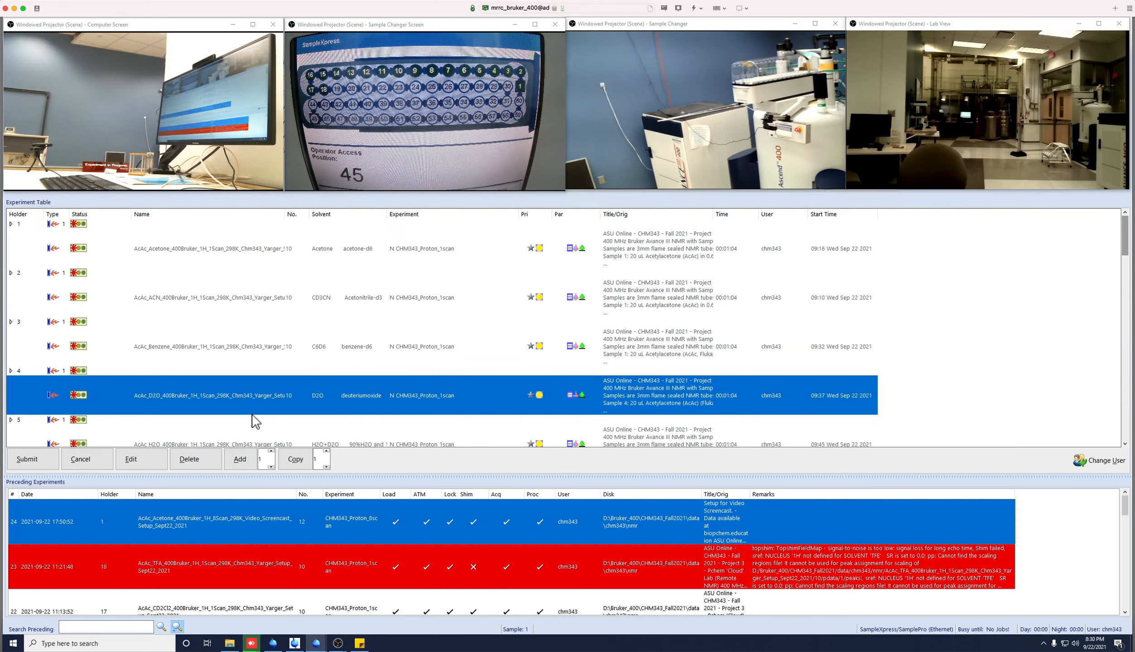
click(240, 459)
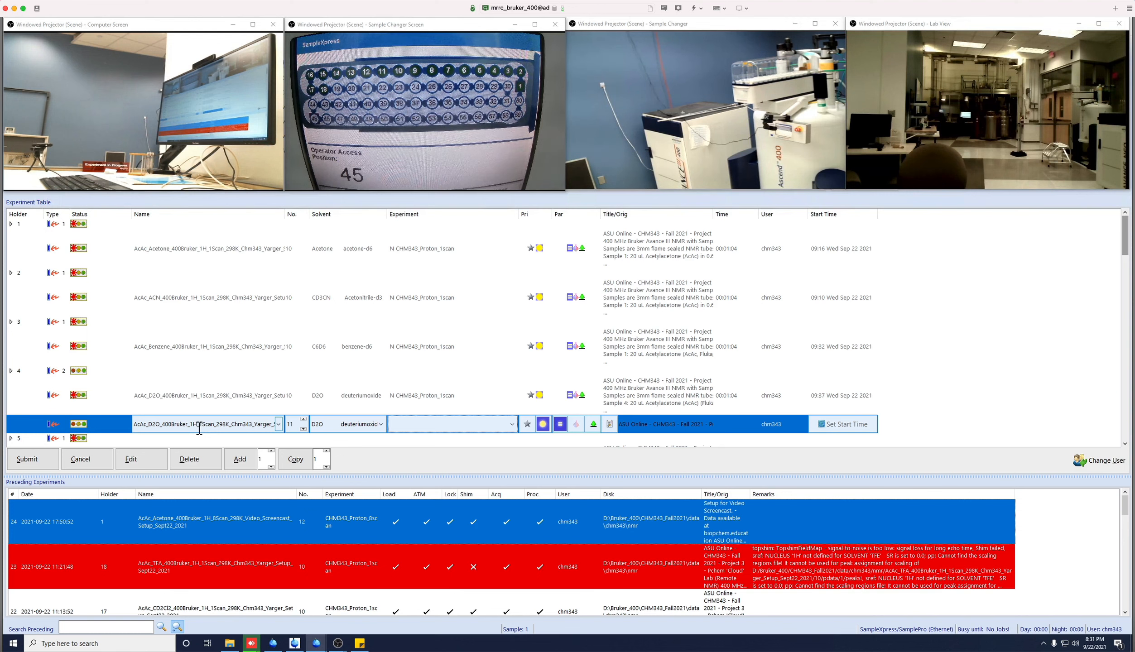
click(449, 428)
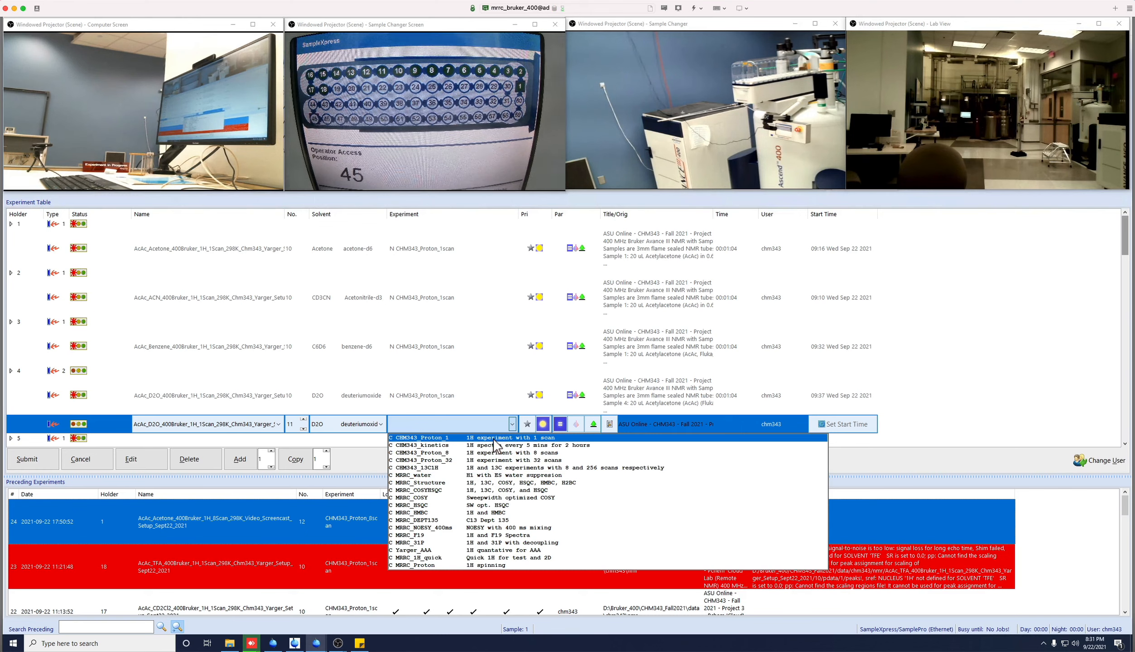
click(524, 454)
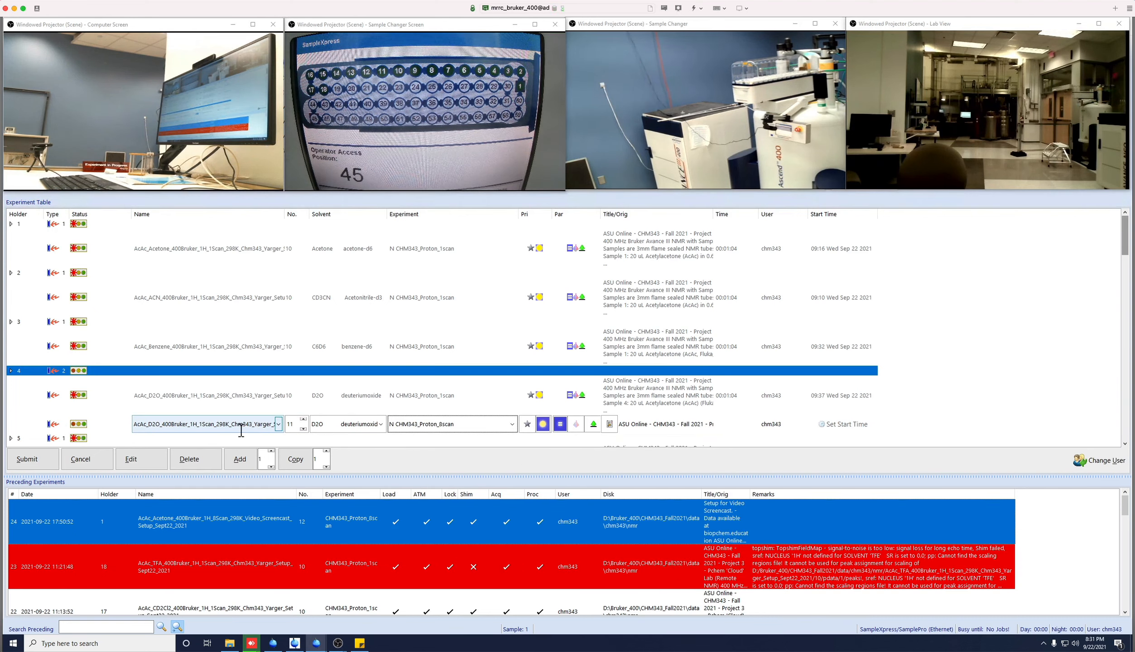
- Update the new experiment's name to read 8Scan for the scan count and 300K for the temperature
click(202, 429)
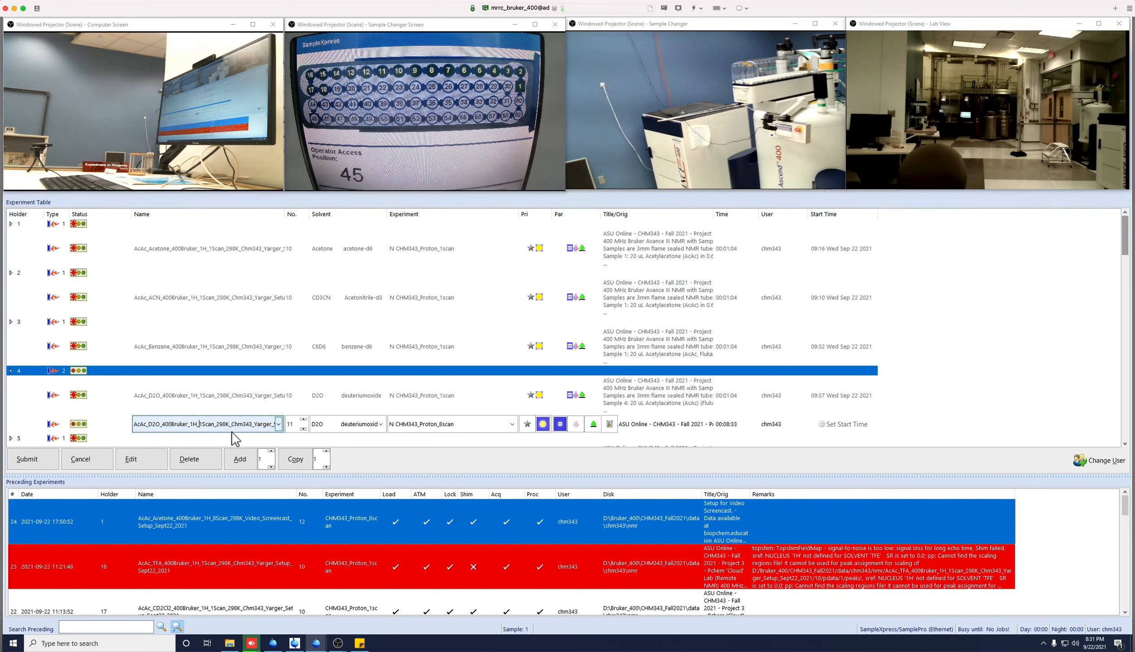
key(BackSpace)
text(8)
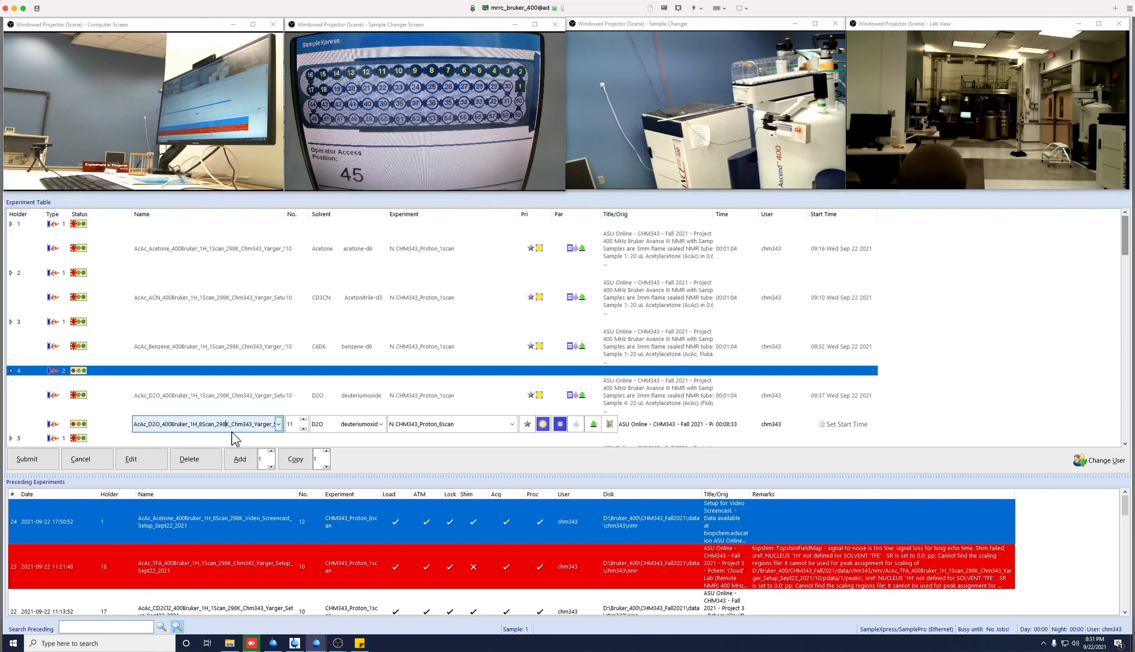
key(BackSpace)
key(BackSpace)
key(BackSpace)
text(300)
- Replace the course and owner part of the experiment name with Video_Screencast_Example and remove _Setup, keeping the Sept22_2021 ending
click(248, 429)
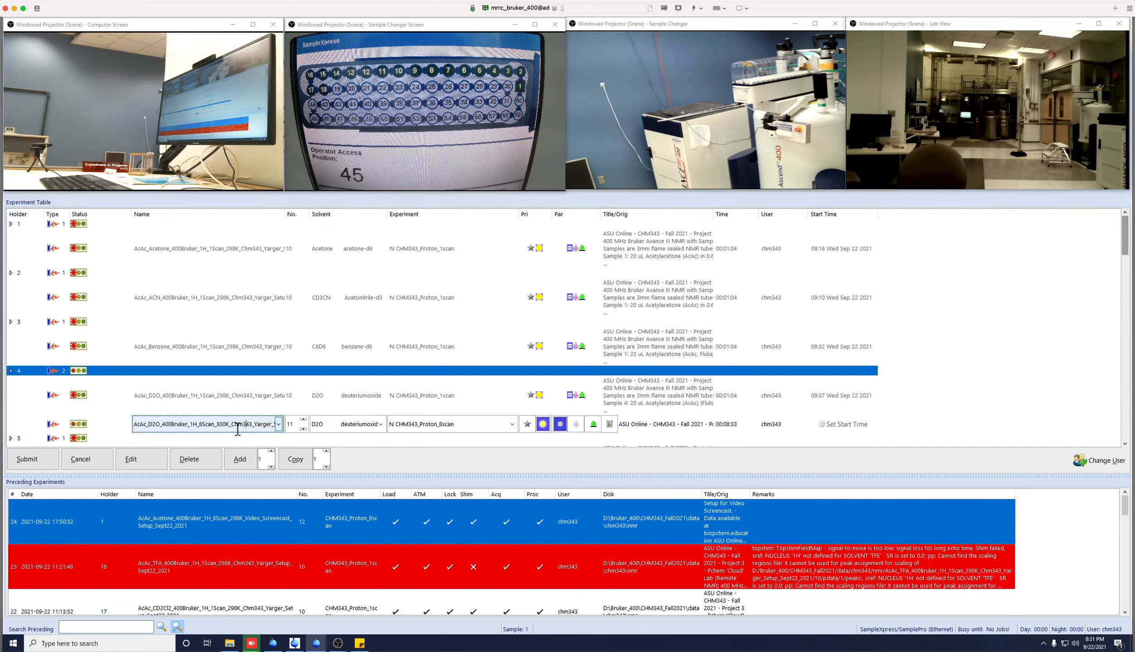
drag(232, 428, 275, 429)
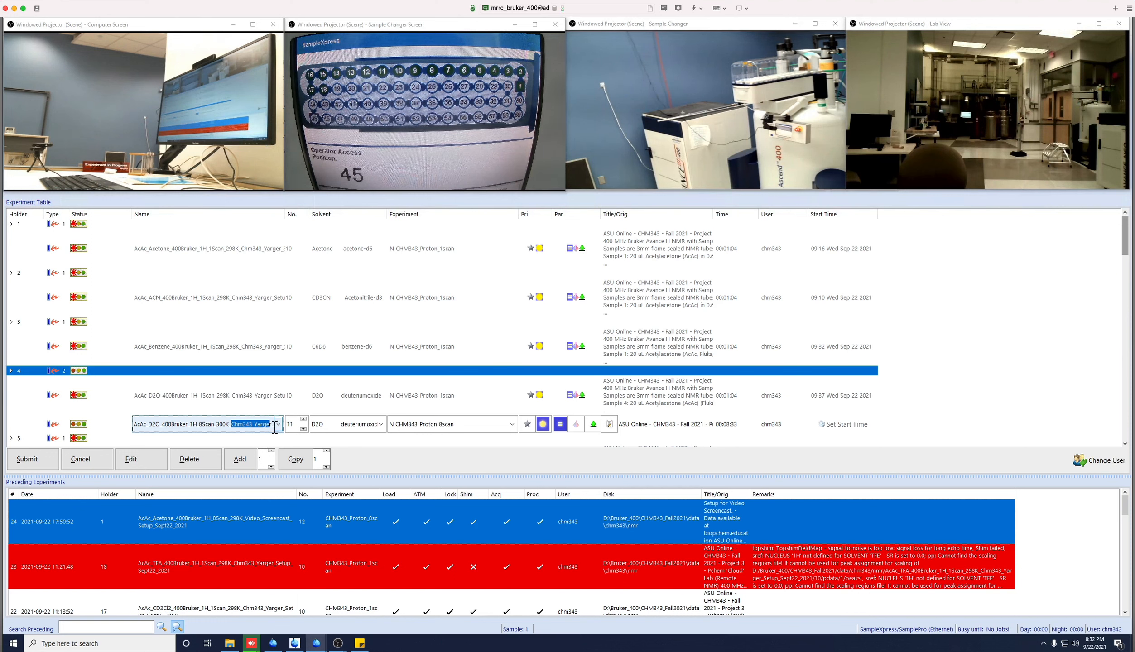
text(Video_Scree)
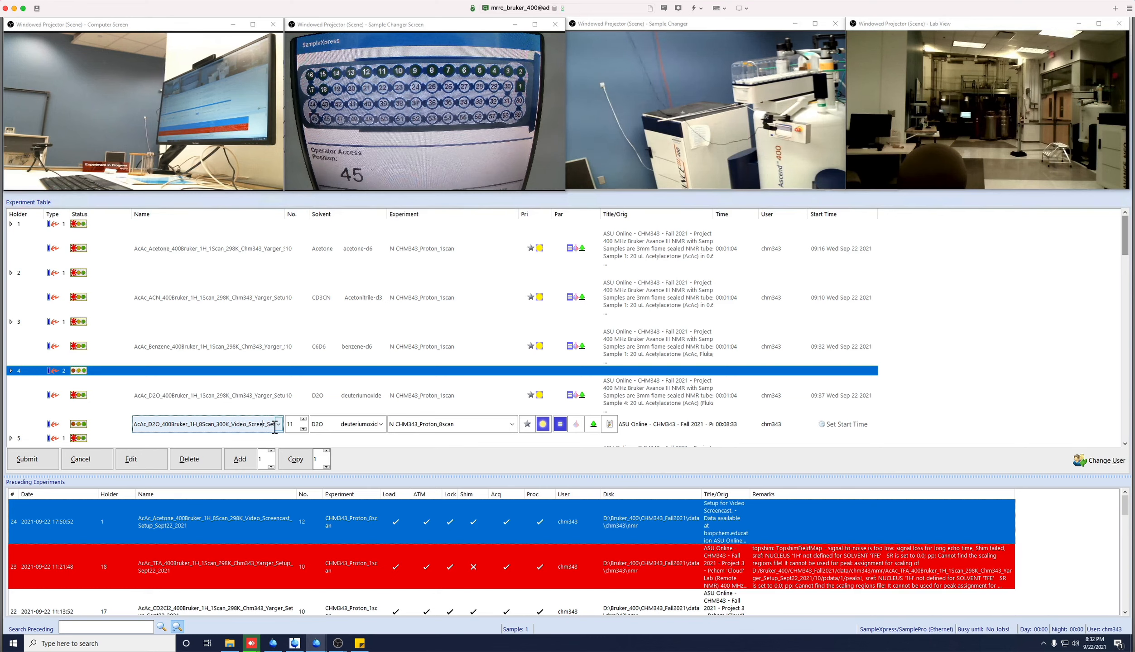
text(ncas)
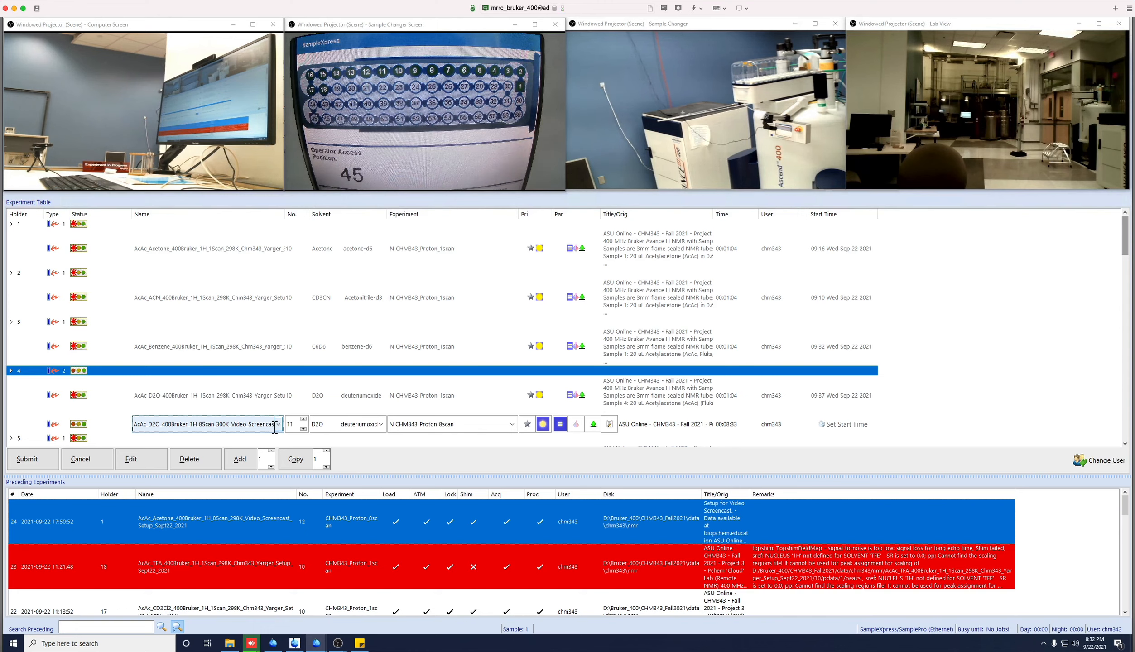
text(t_Example_Setup_Sept22)
key(Right)
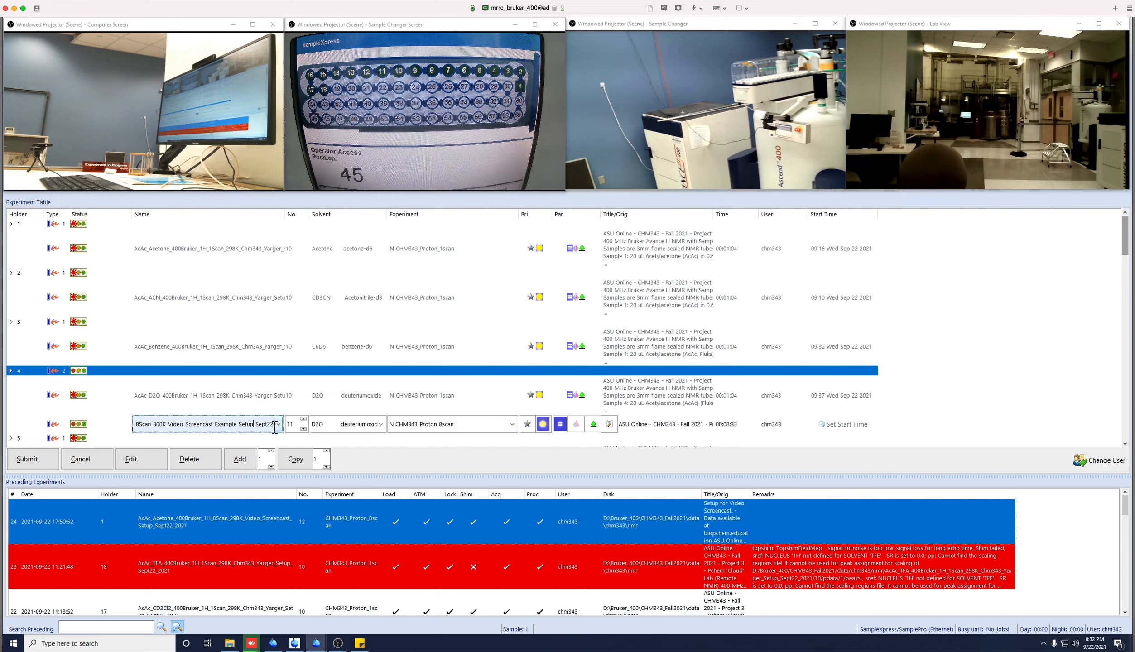
key(BackSpace)
key(BackSpace)
key(BackSpace)
key(BackSpace)
key(BackSpace)
key(BackSpace)
key(BackSpace)
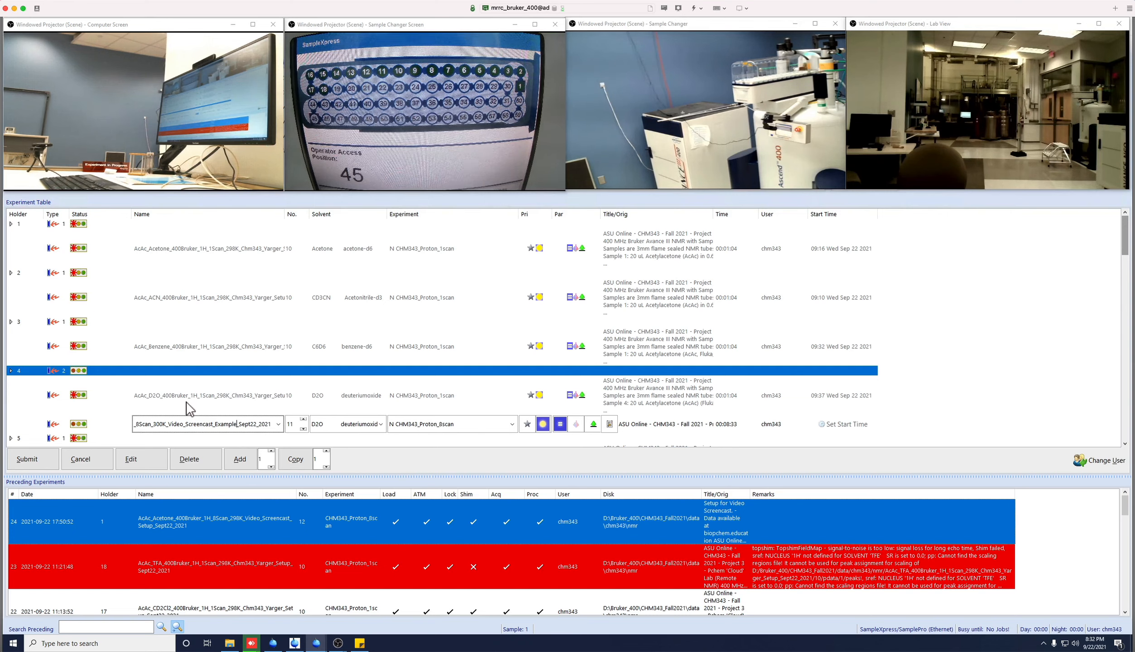
- Reselect D2O as the new experiment's solvent and look through the available experiment types without changing the 8-scan proton choice
click(345, 431)
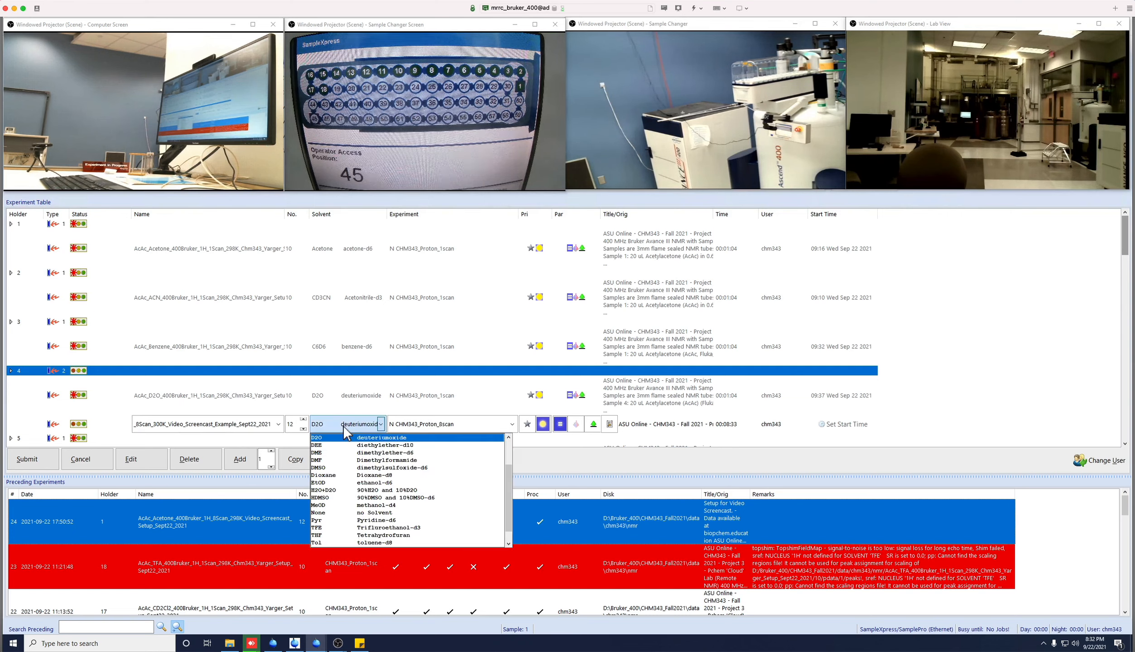
click(358, 438)
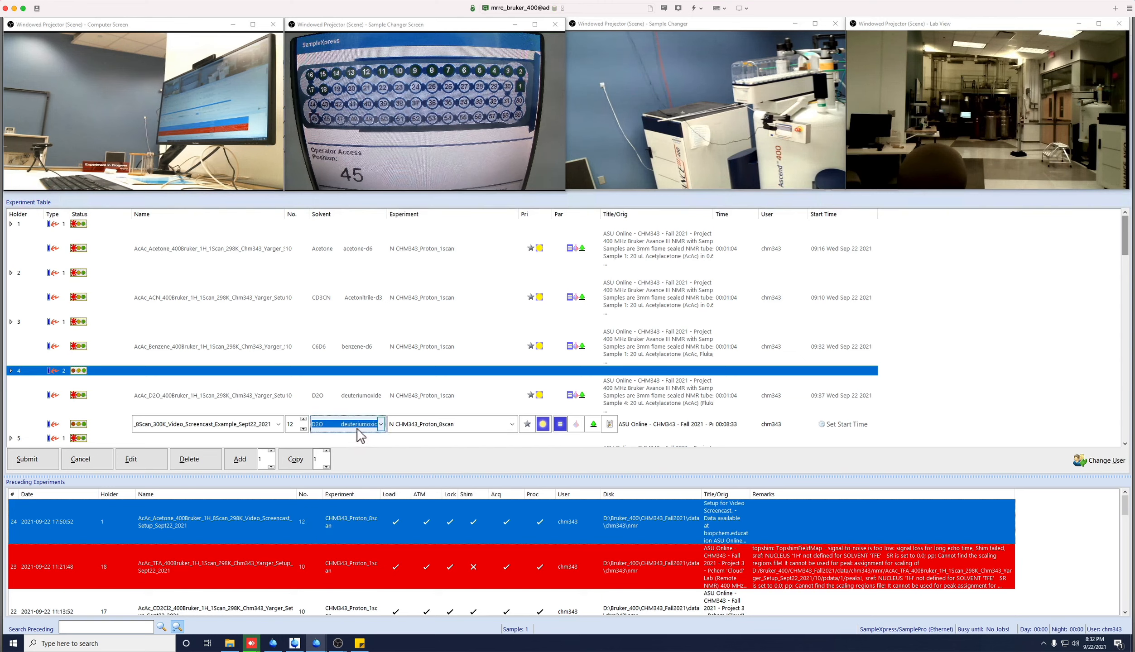
click(424, 434)
click(428, 427)
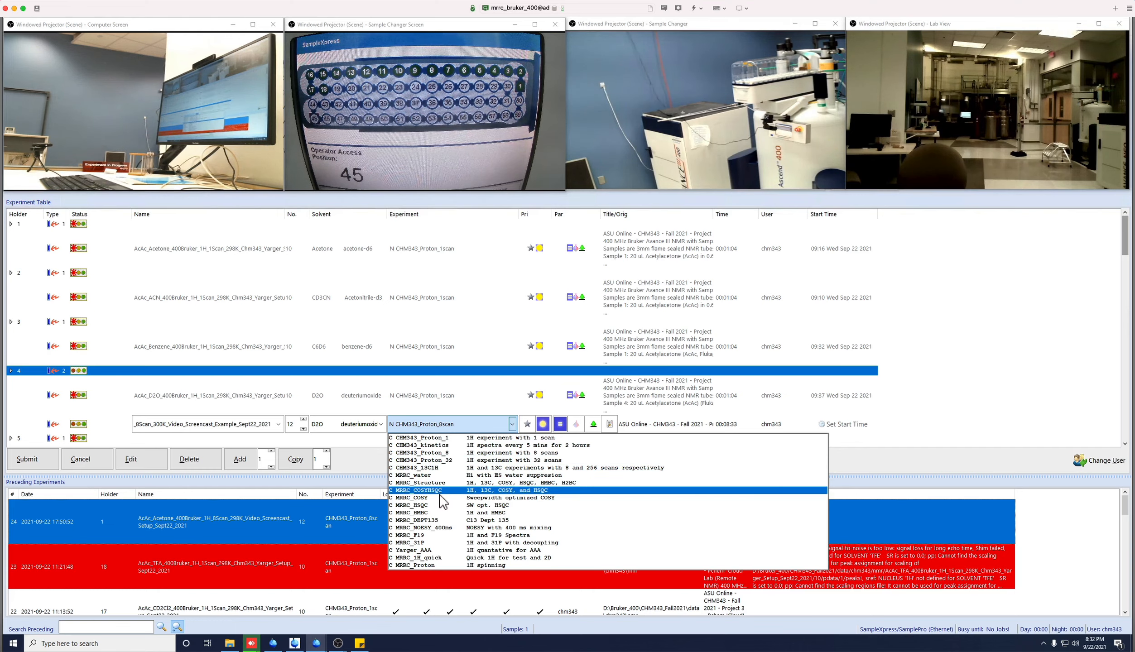
click(473, 430)
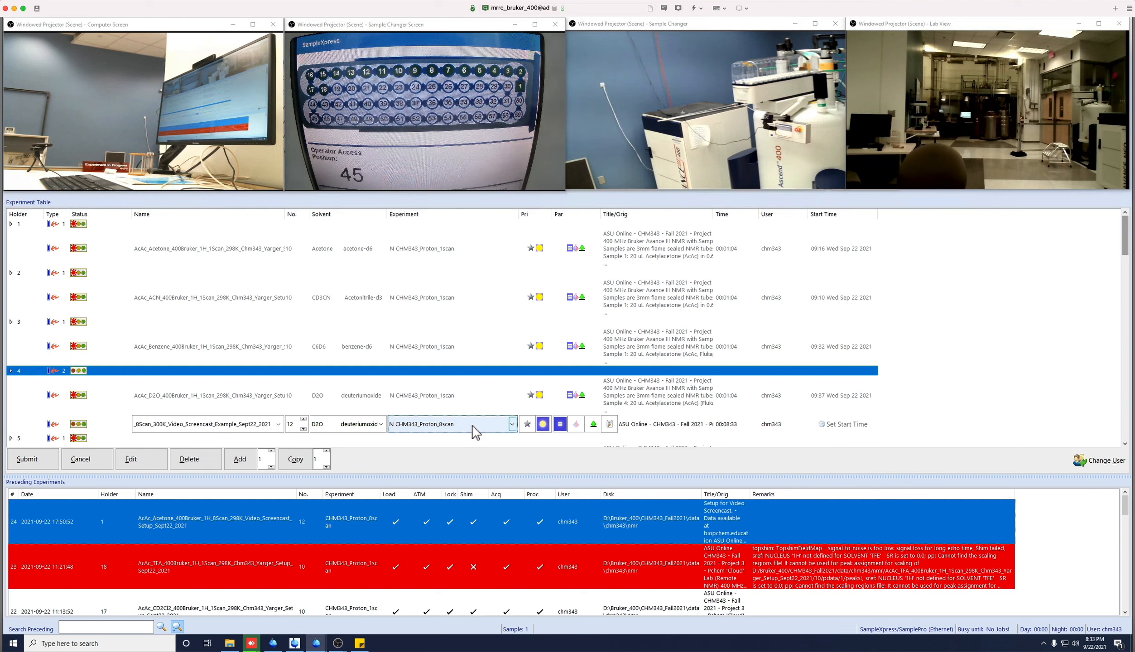
- Set the new experiment's temperature parameter TE to 300 K
click(560, 425)
double_click(631, 443)
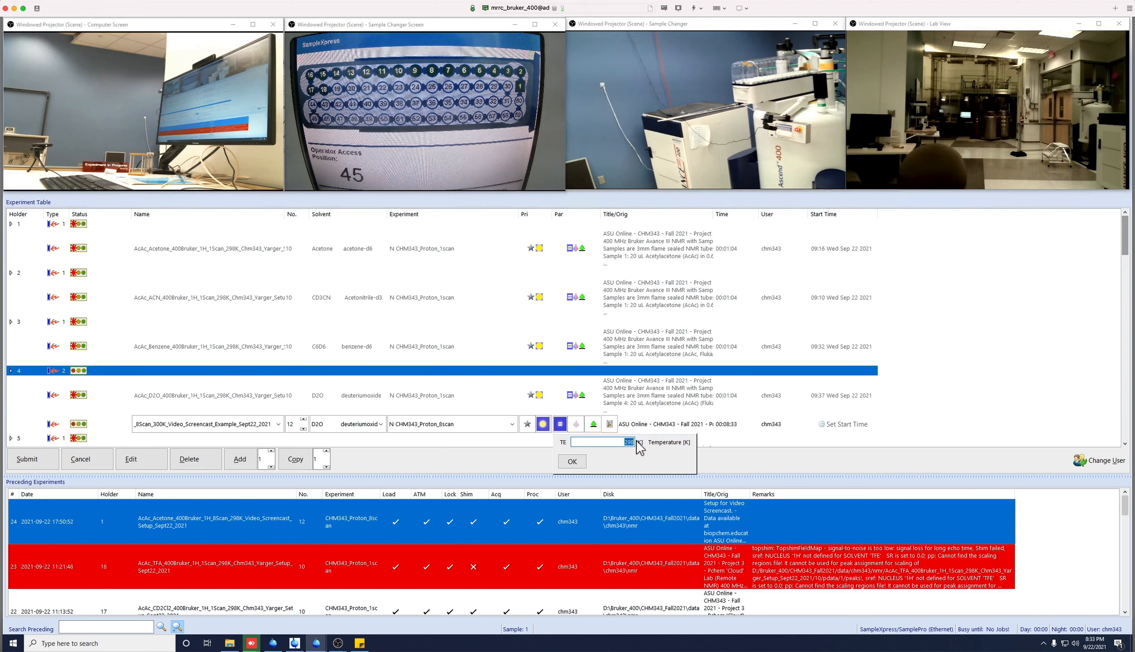
text(300)
click(575, 463)
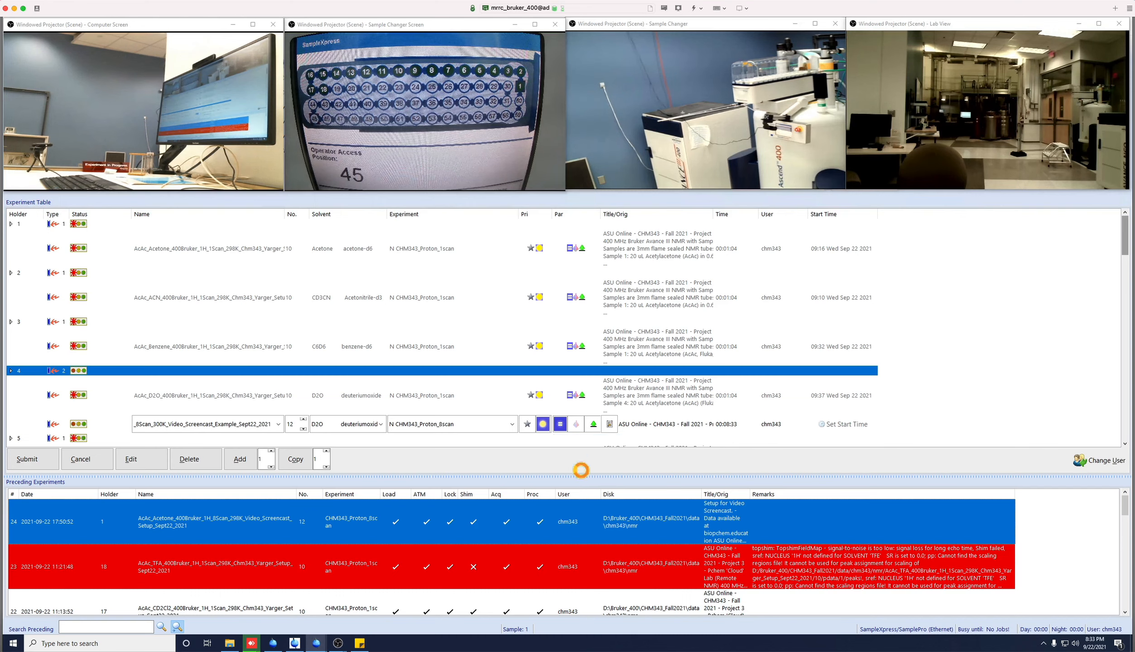
- Replace the first line of the holder 4 experiment's title text with Remote NMR Video Screencast Example
click(671, 428)
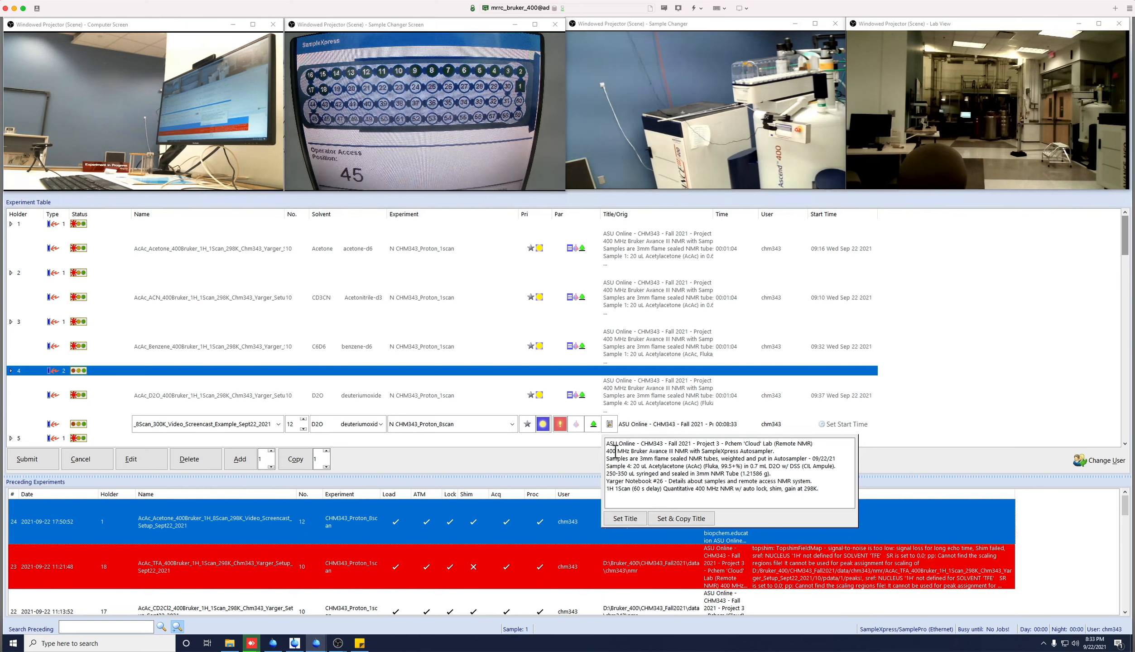
drag(607, 446, 823, 447)
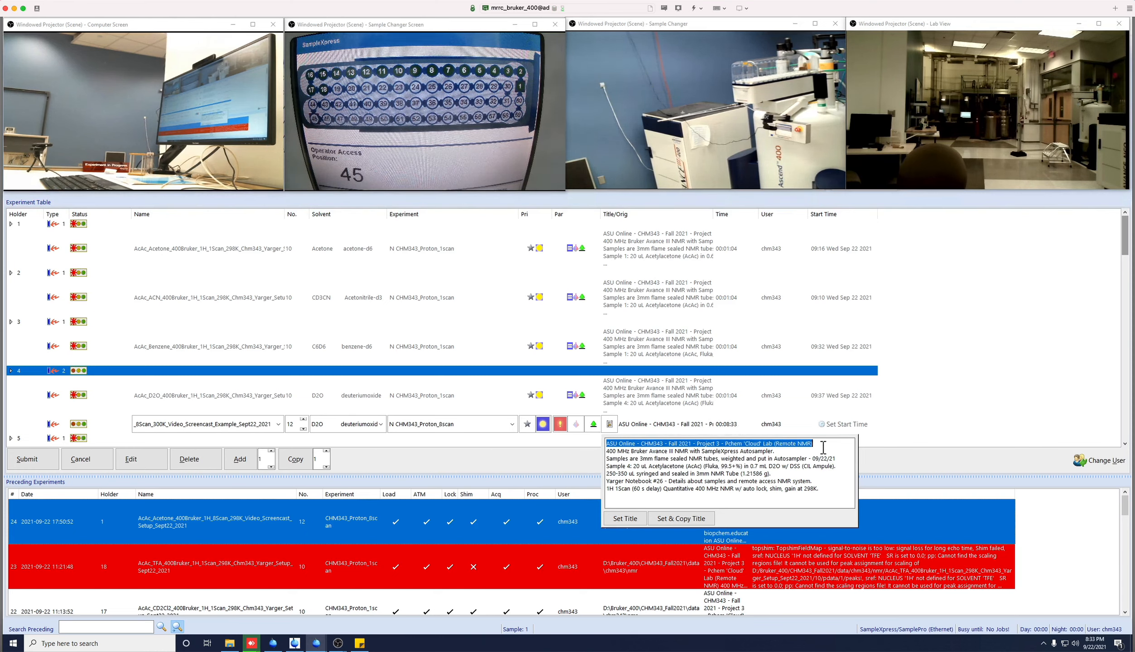
text(Re)
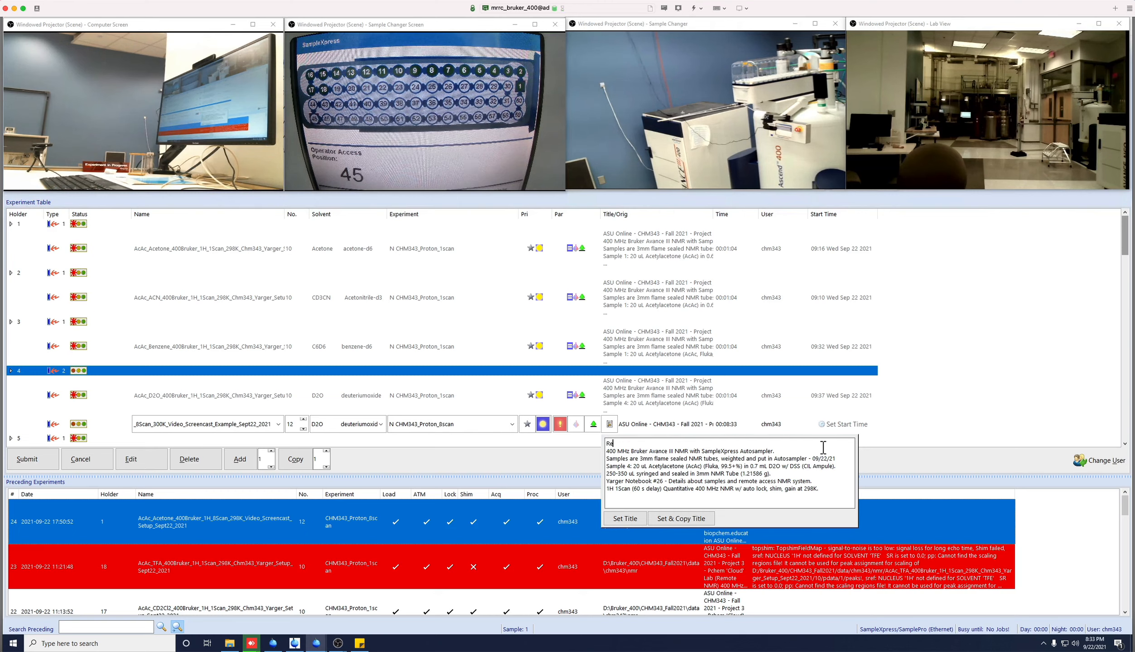
text(mote NMR VC)
text(deo)
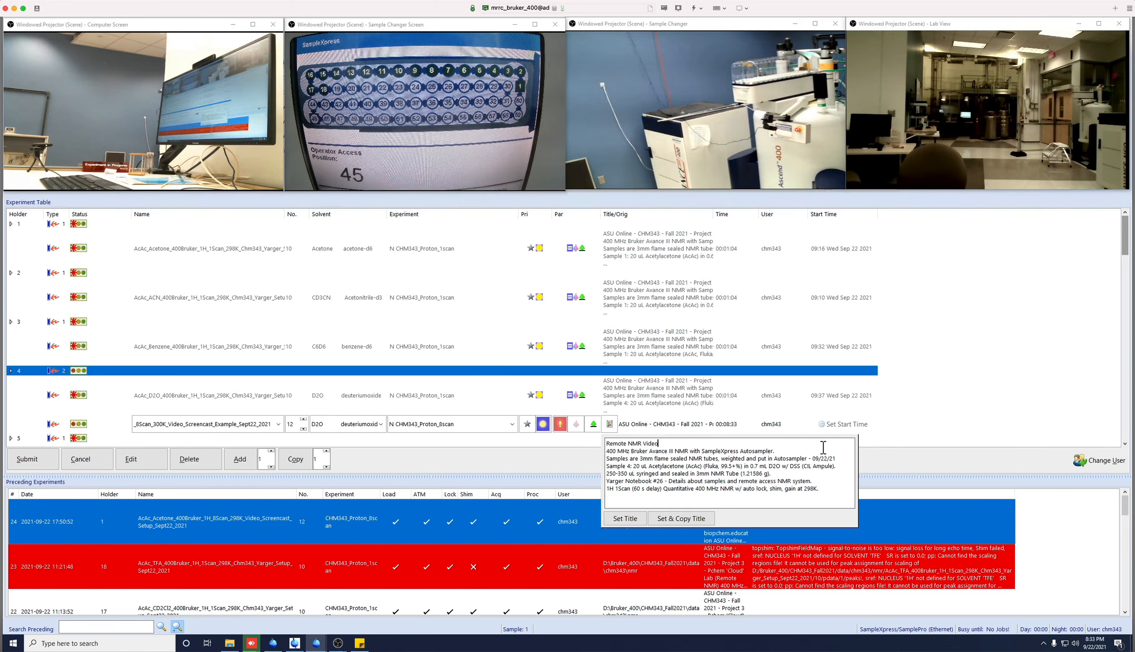
text( Screencast Example)
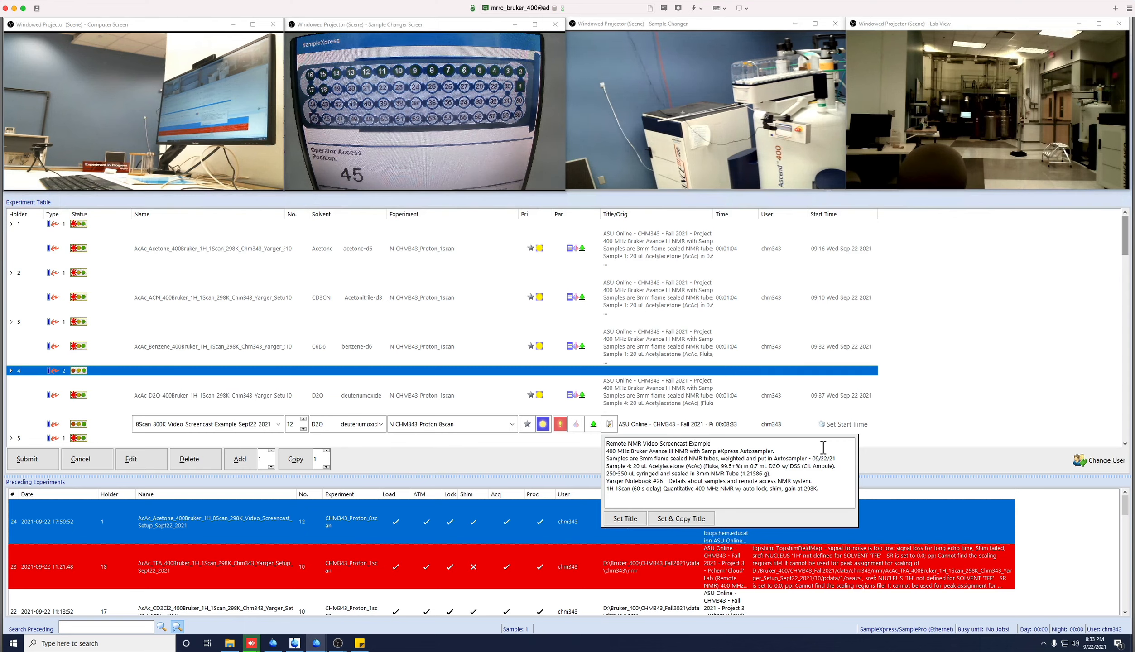
click(726, 452)
- Delete the notebook reference line from the title text and change 1Scan to 8Scan in its last line
click(617, 474)
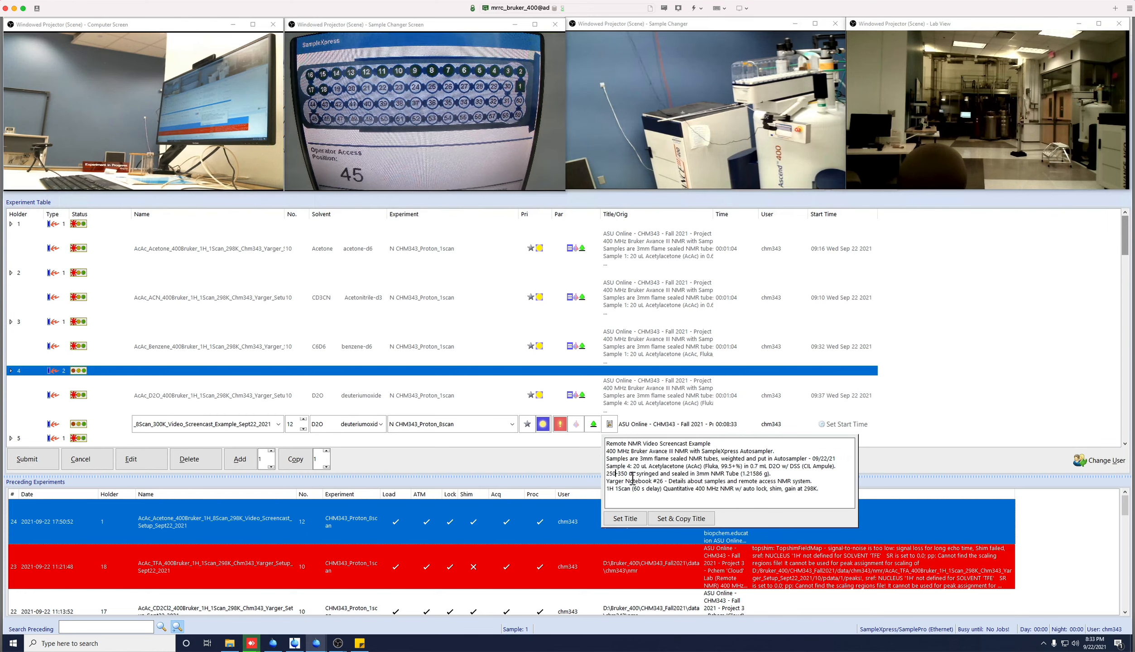
click(788, 478)
drag(609, 483, 820, 484)
key(BackSpace)
key(BackSpace)
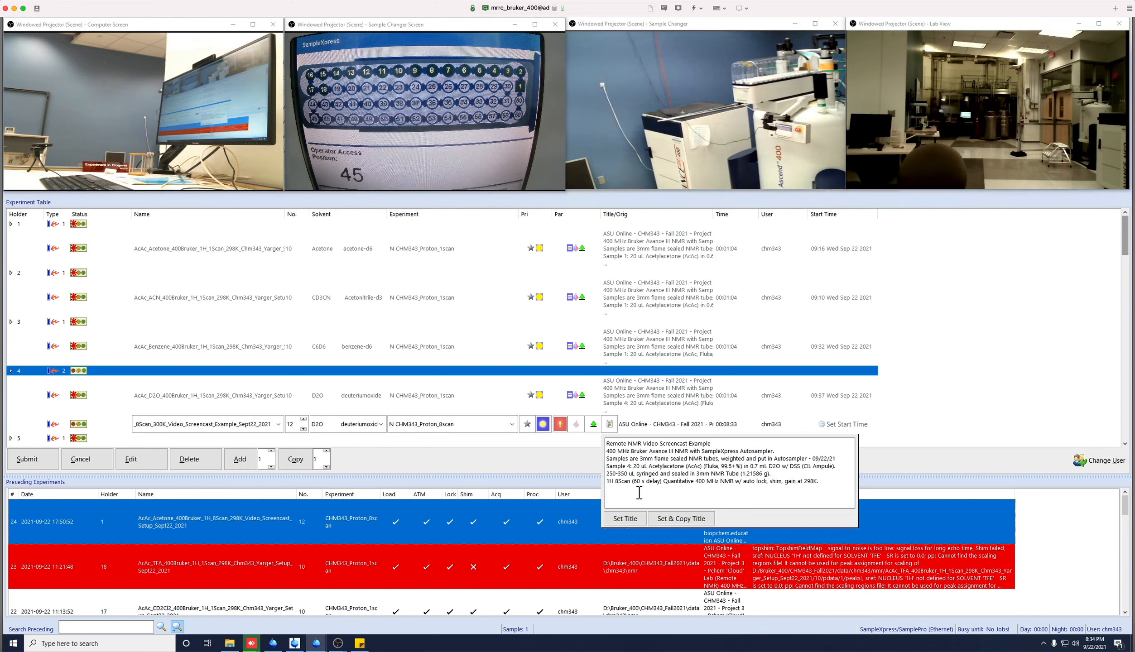
- Change the temperature at the end of the title text to 300K and apply the title
click(831, 486)
click(817, 485)
key(BackSpace)
key(BackSpace)
key(BackSpace)
text(300)
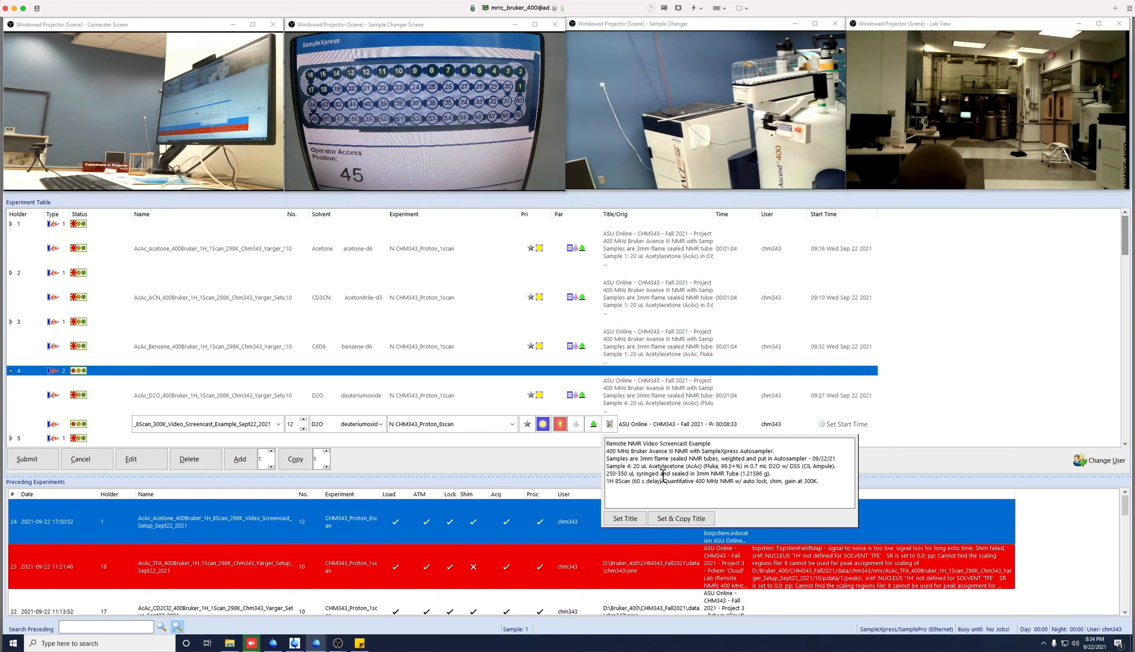
click(625, 518)
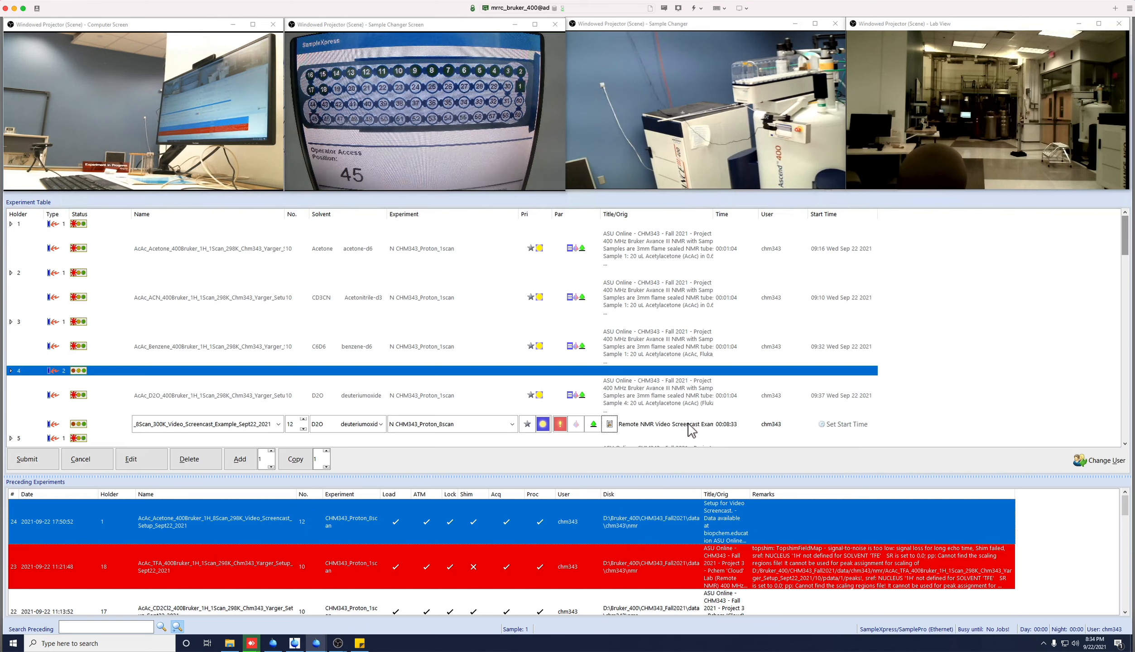
- Submit the 8-scan 300 K D2O experiment in holder 4 and select its entry among the preceding experiments
click(93, 428)
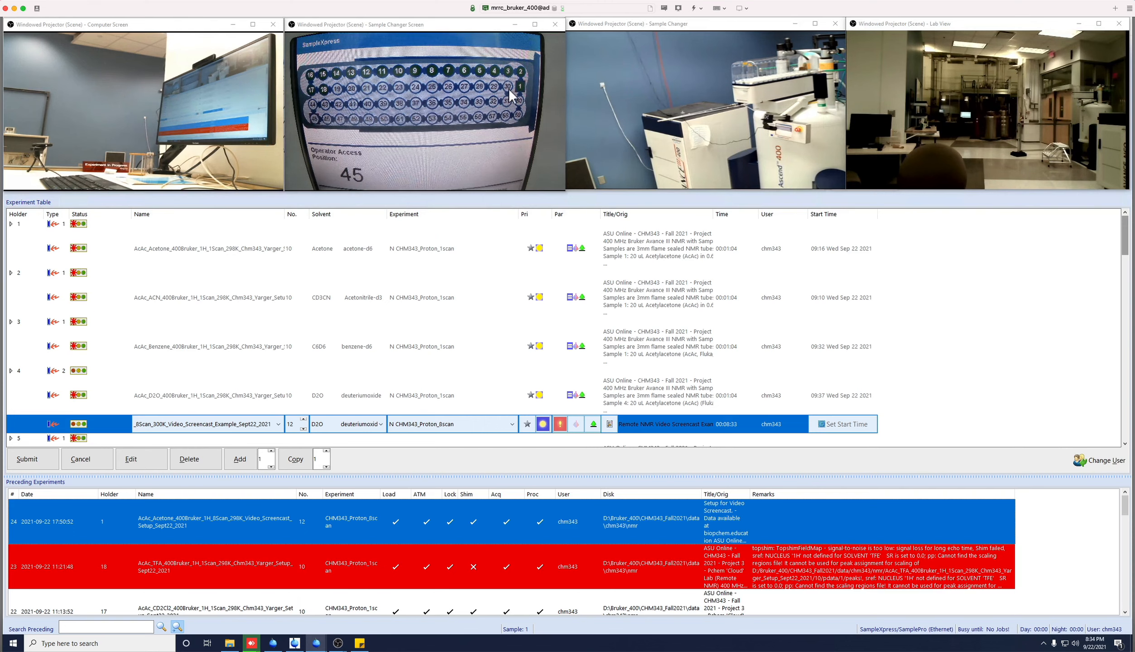
click(40, 460)
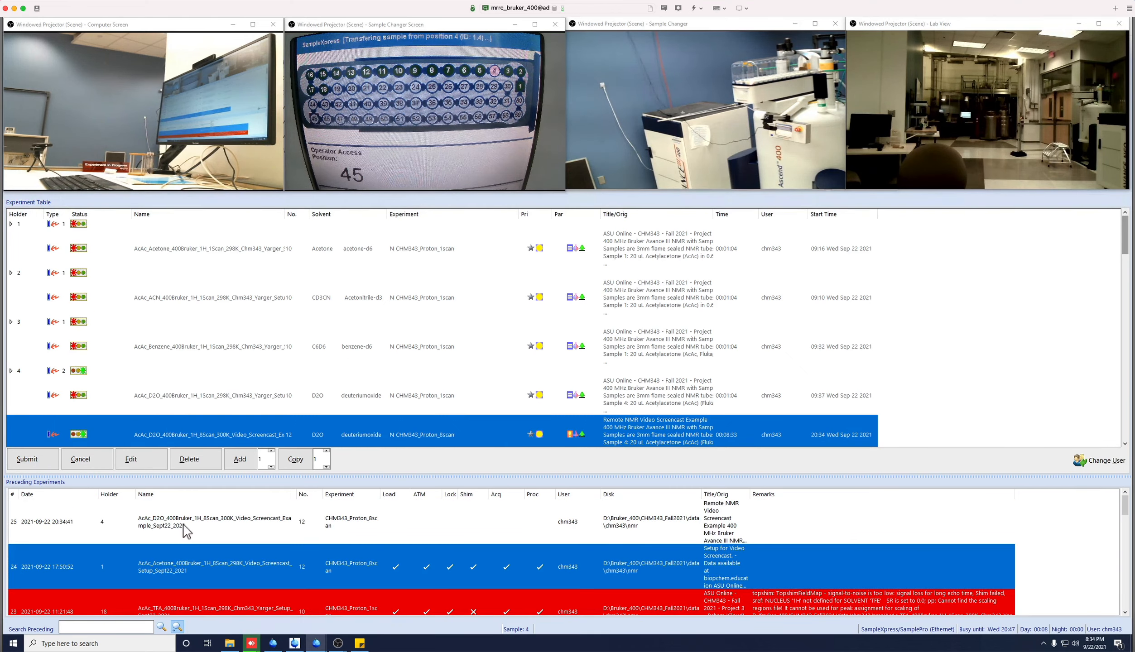
click(185, 530)
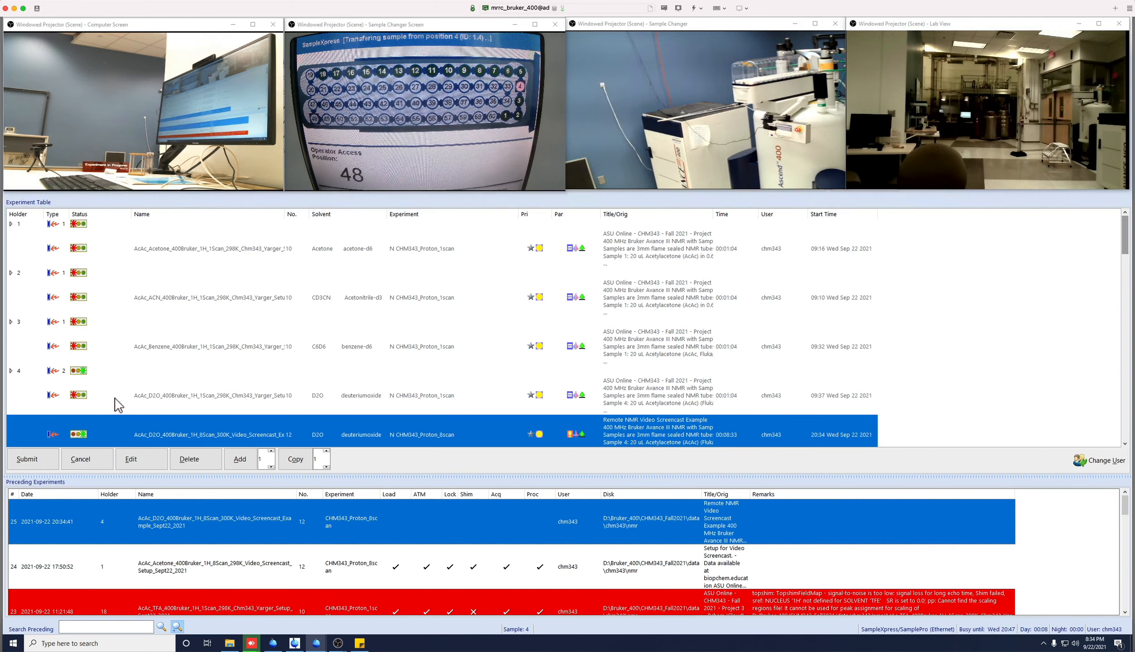
- Look over the existing experiments for the D2O, H2O and toluene samples in holders 4 to 6
scroll(117, 405, down, 2)
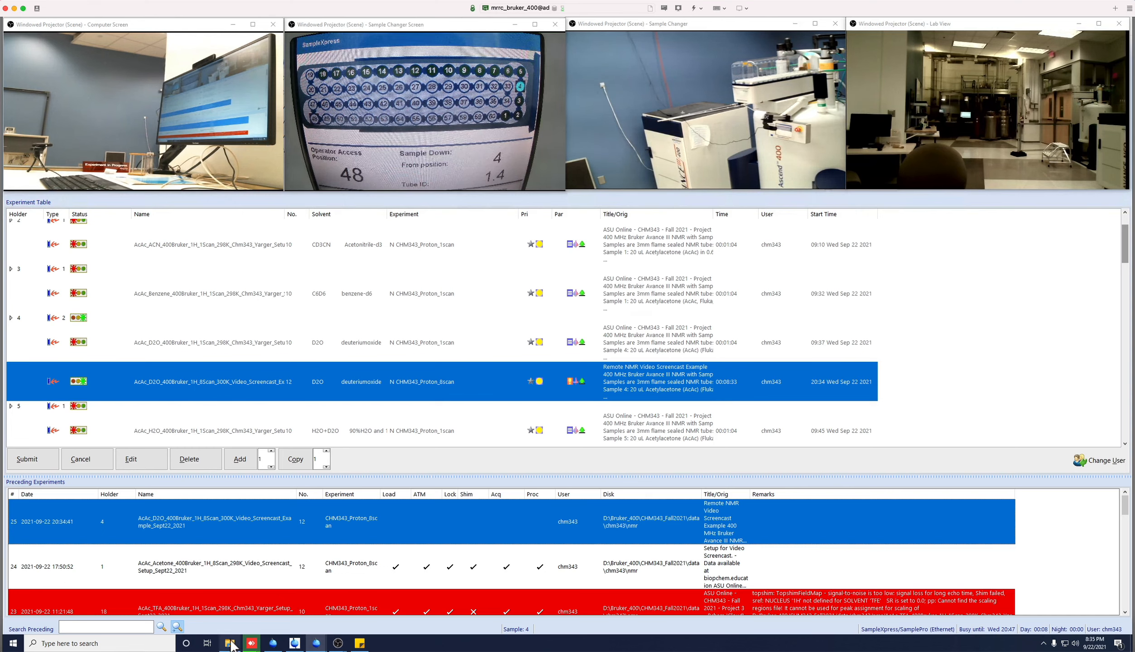
mouse_move(233, 645)
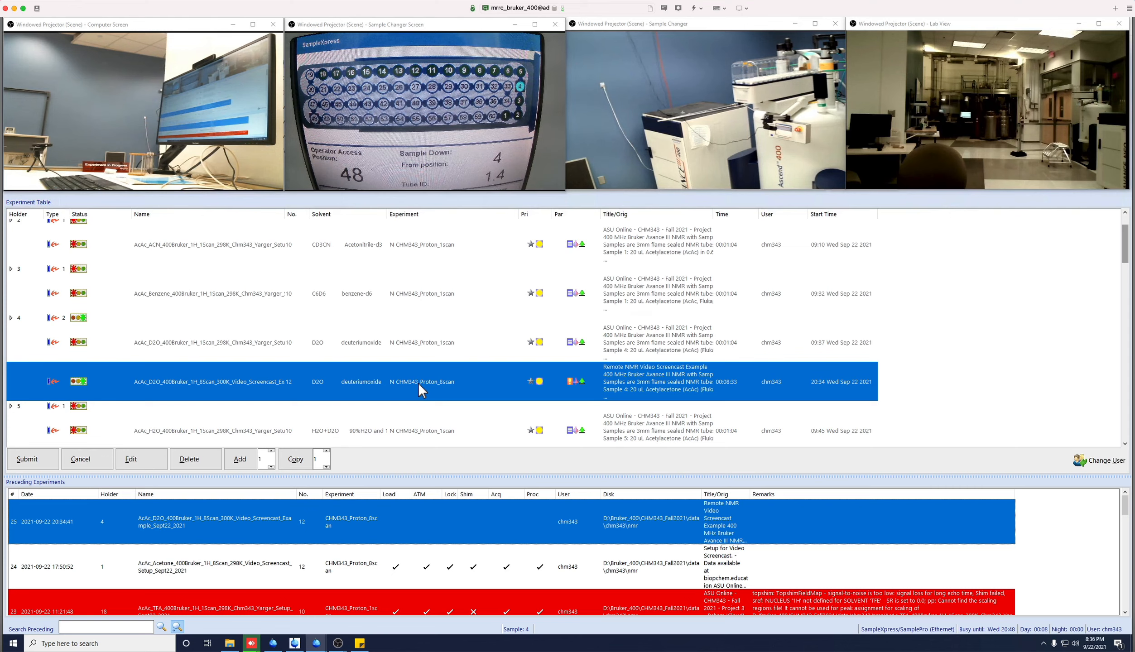
scroll(496, 365, down, 3)
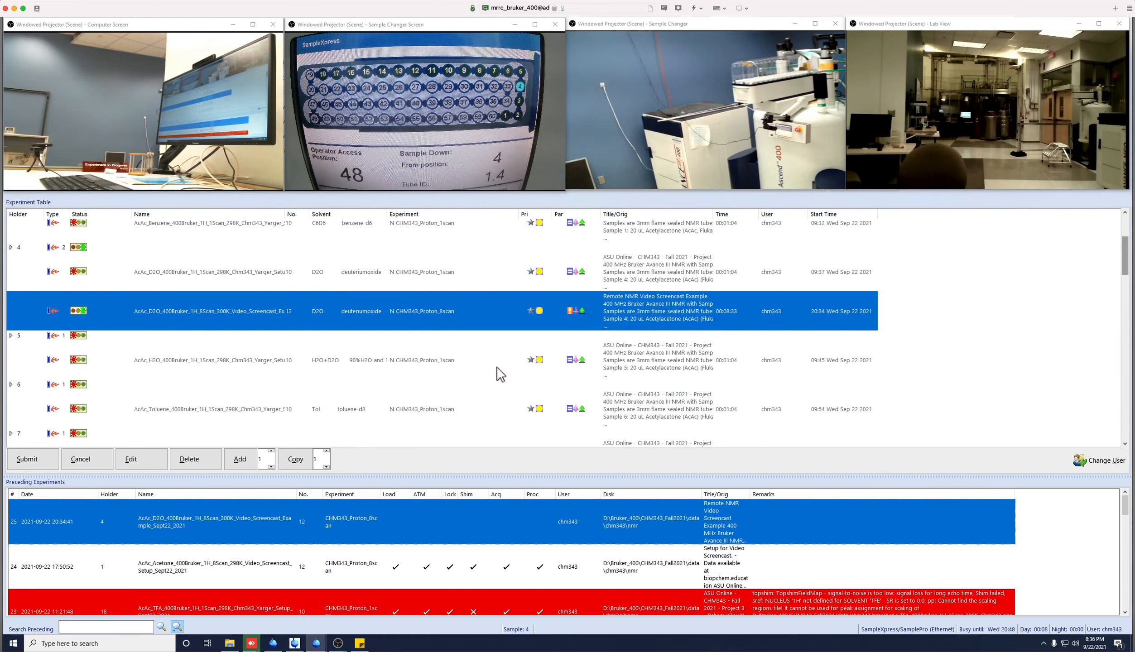
click(231, 363)
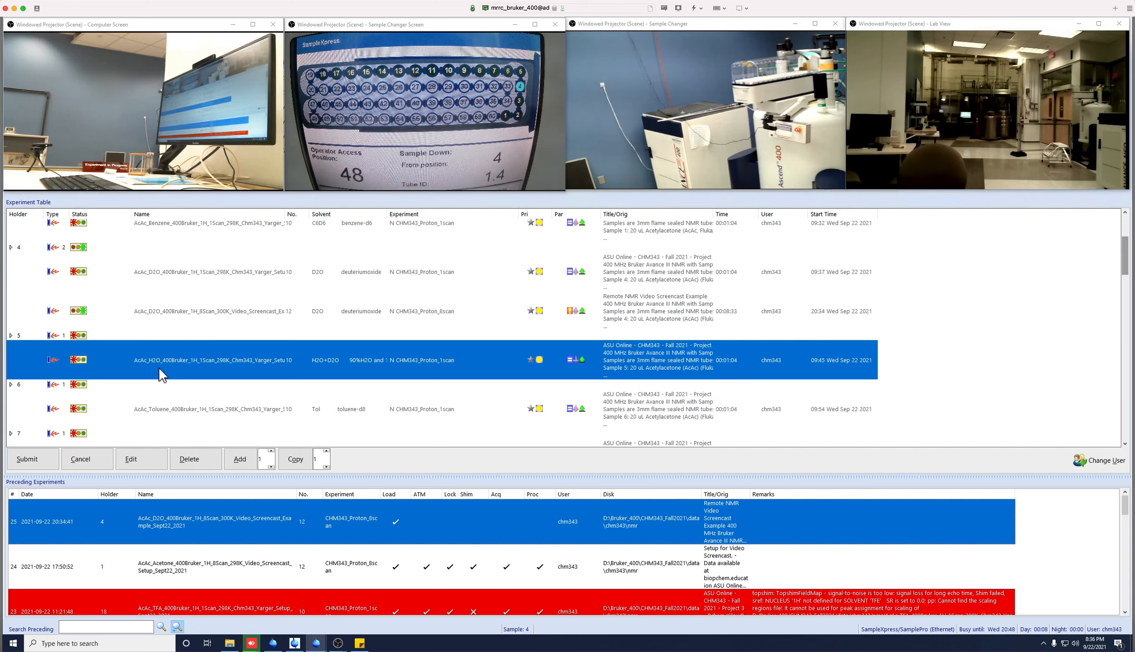
click(184, 413)
click(195, 374)
click(178, 317)
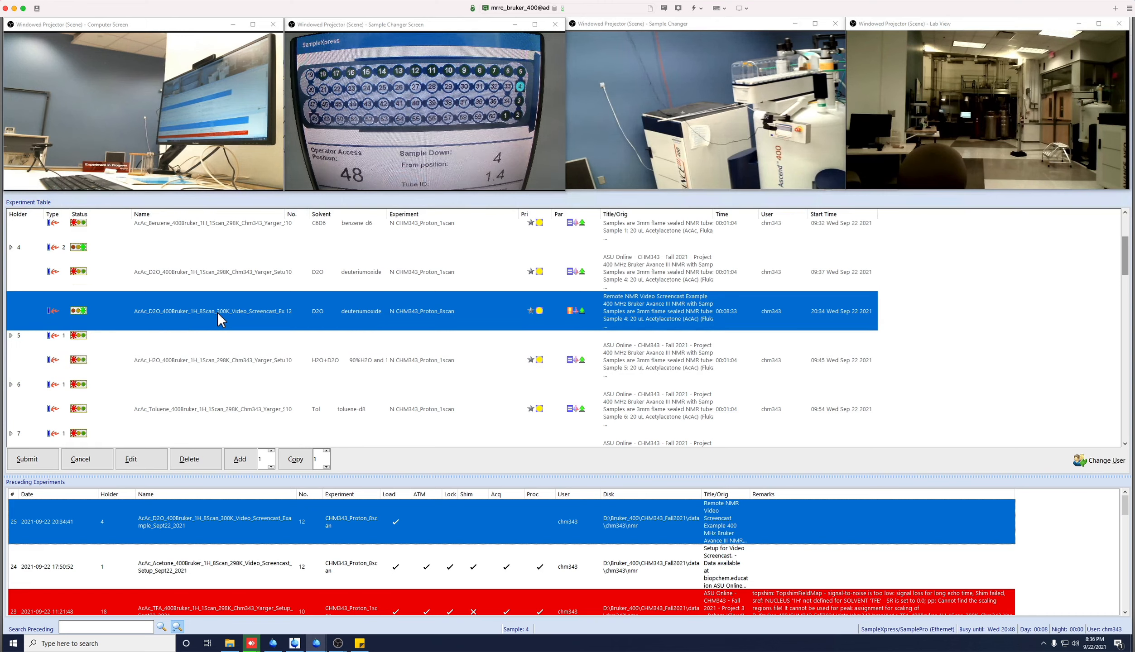
- Add an experiment to the H2O sample in holder 5 and change 1Scan_298K in its name to Presat_300K
click(222, 355)
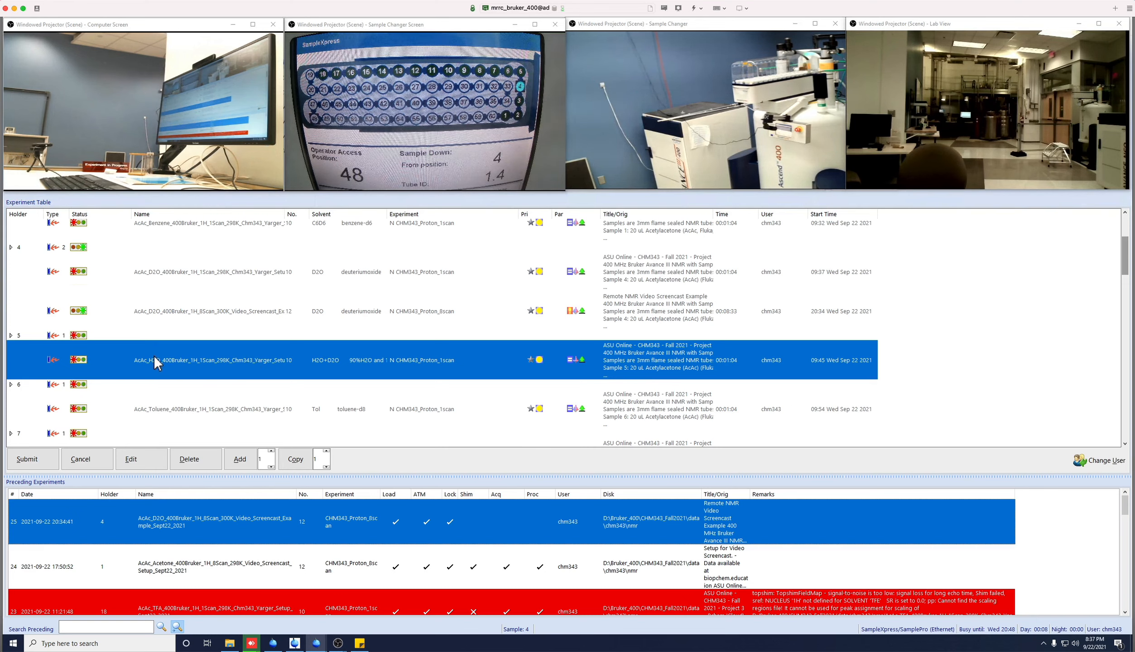
click(239, 459)
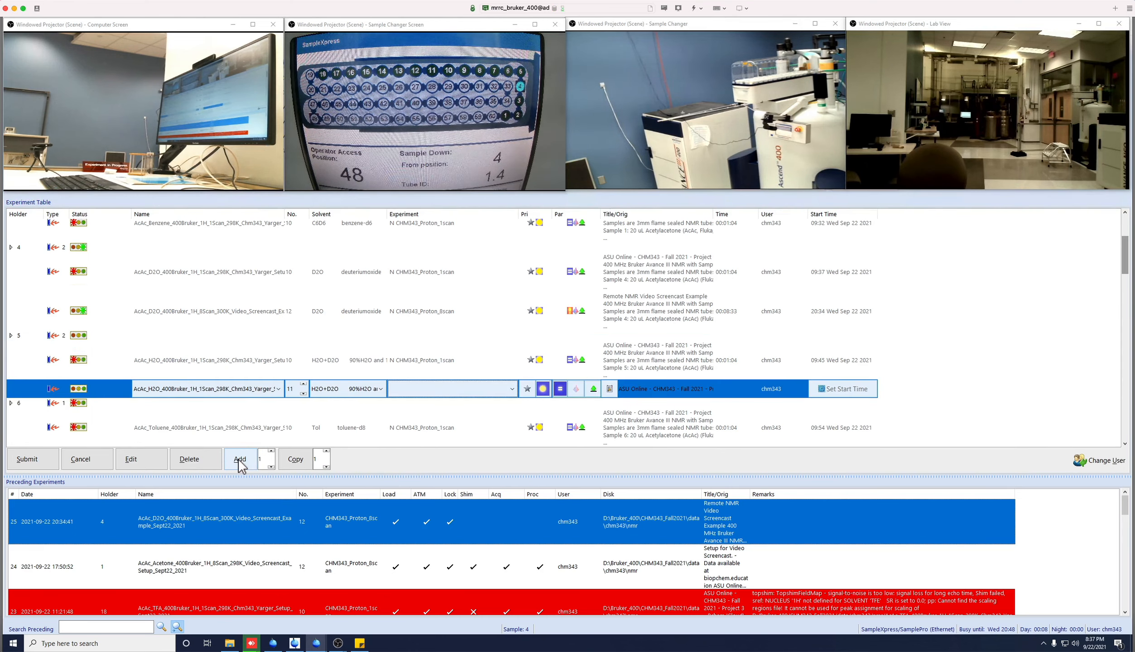
click(168, 390)
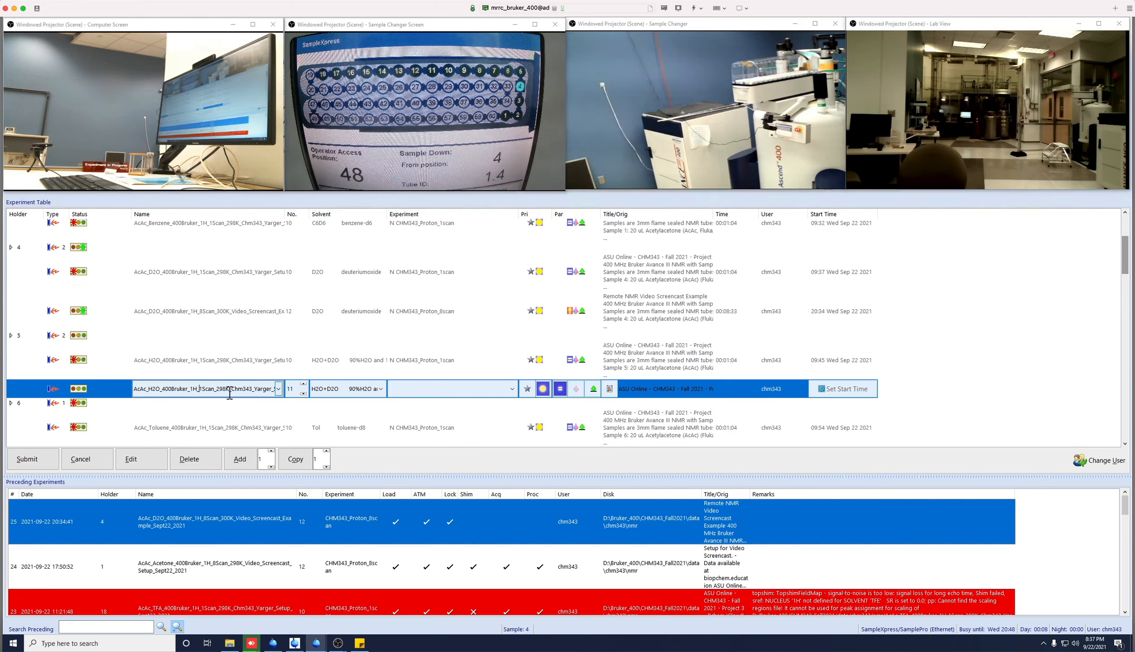
drag(227, 393, 199, 393)
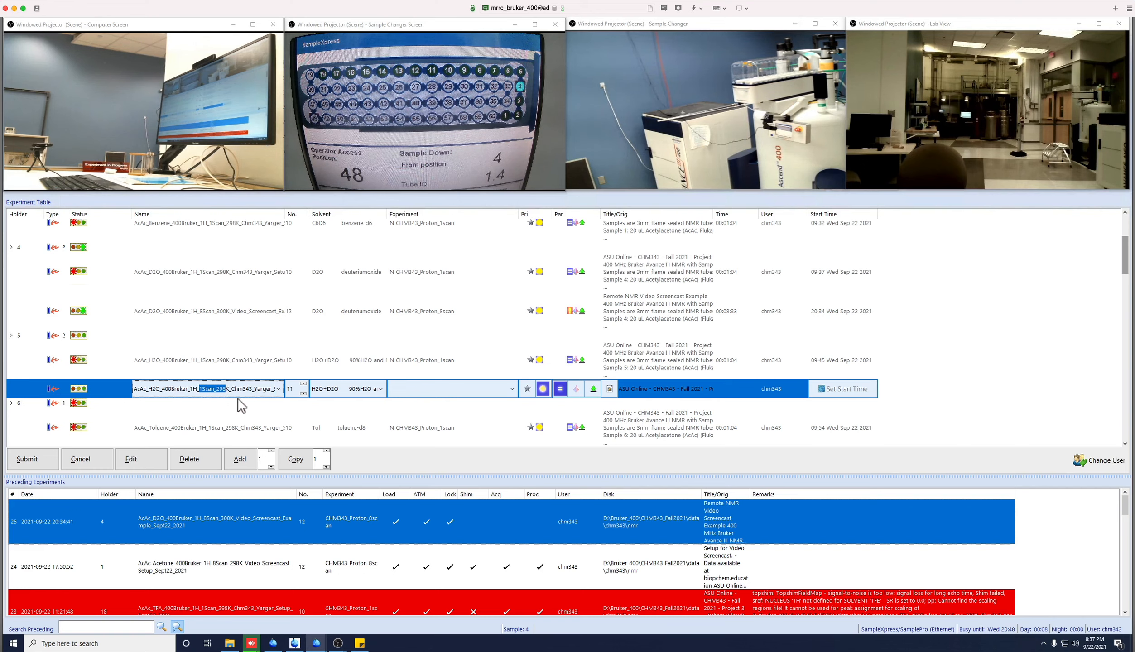
text(PresC)
key(BackSpace)
text(at)
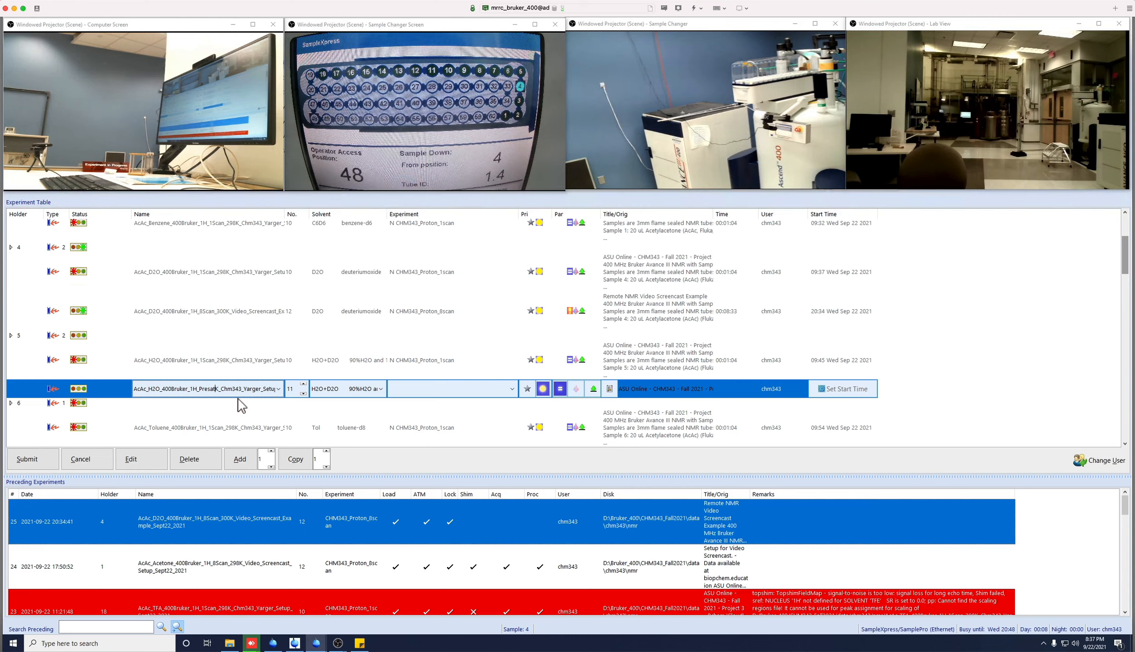
key(BackSpace)
text(_300K)
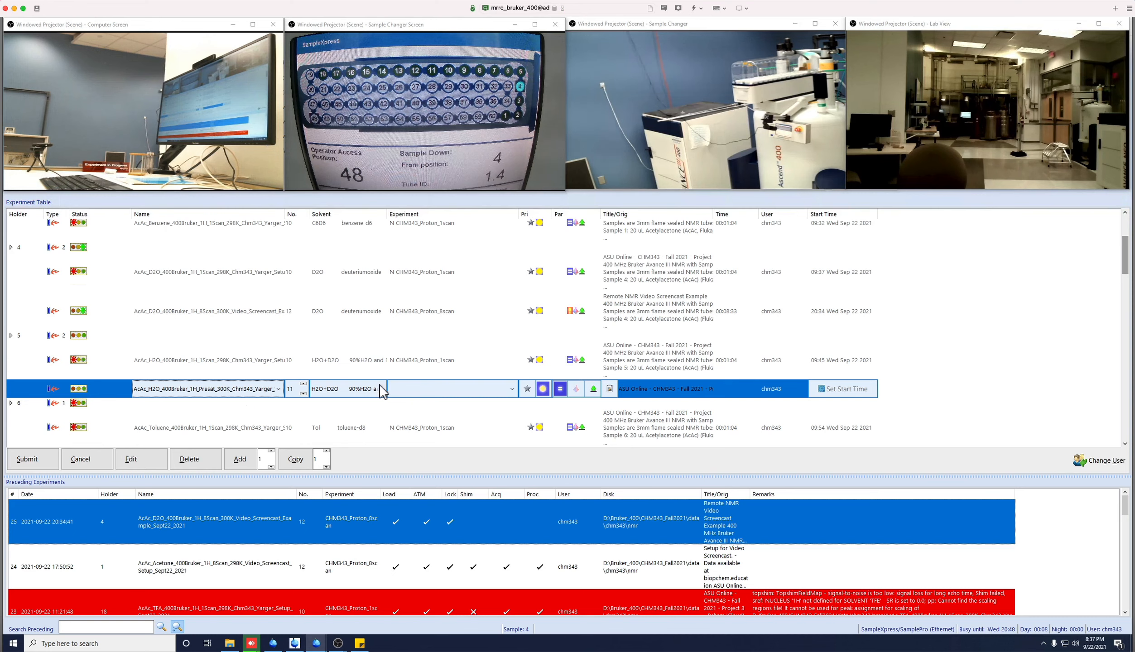
- Reselect H2O+D2O as the new experiment's solvent and choose the MRRC_water experiment with ES water suppression
click(347, 393)
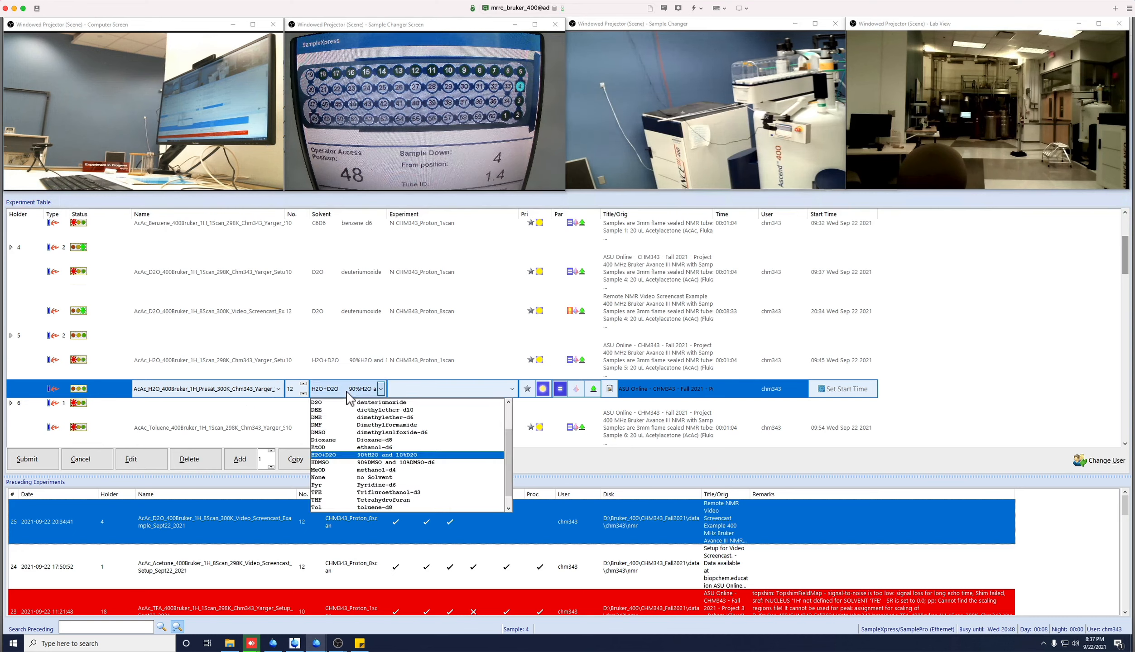
click(358, 456)
click(436, 391)
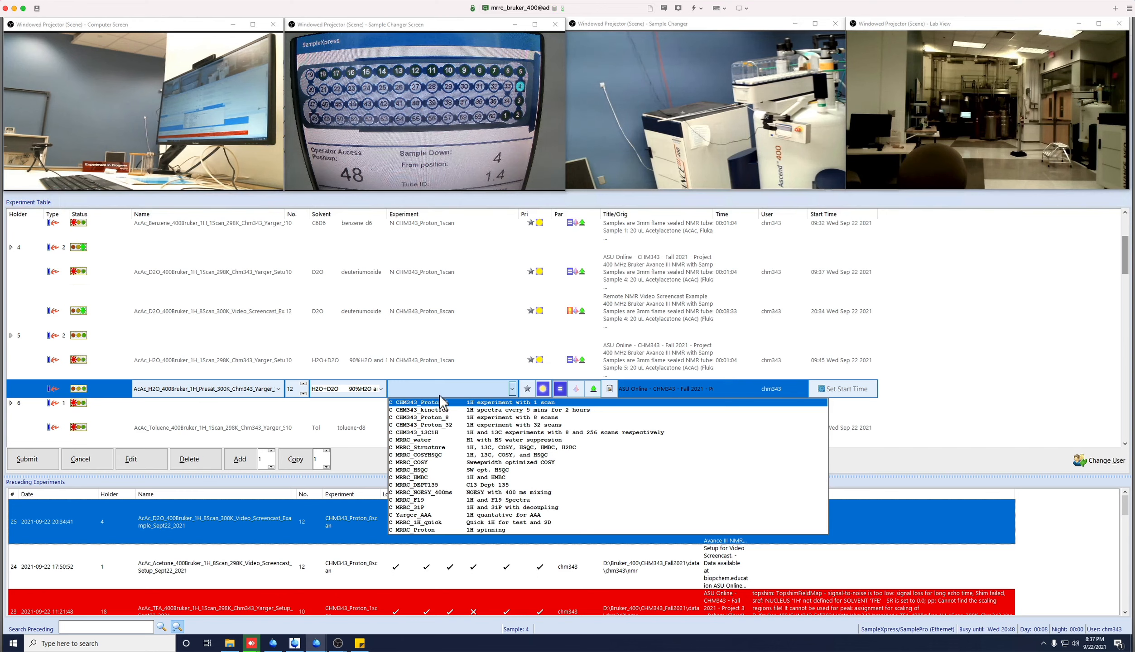
click(533, 443)
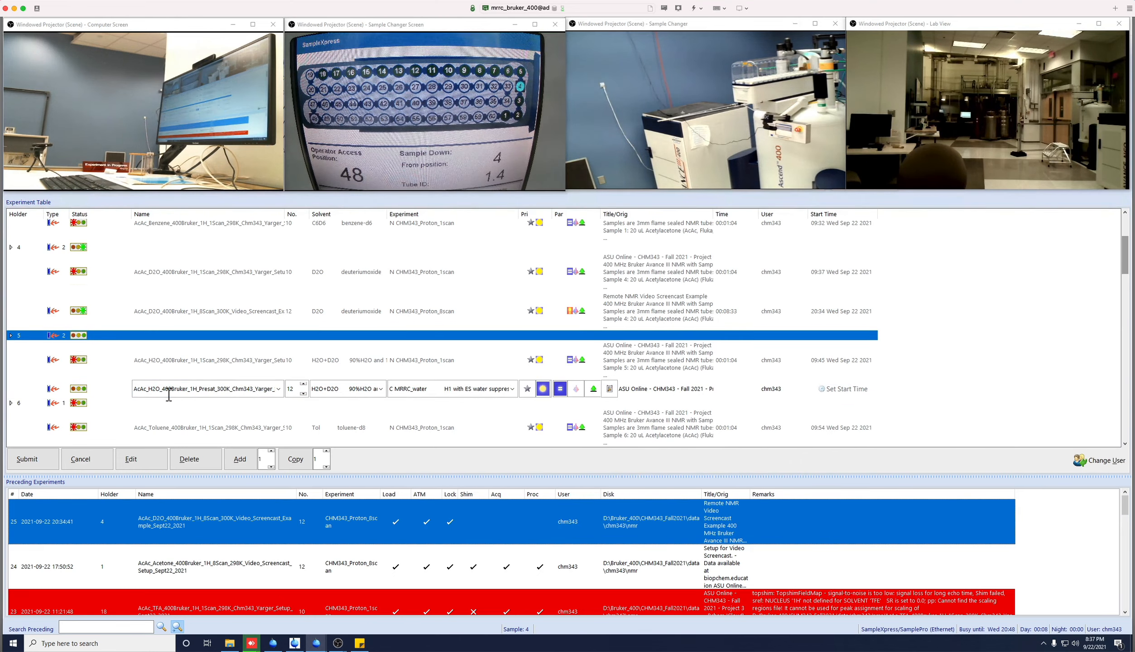
- Replace Presat with Water_Suppression in the name of the new holder 5 experiment
click(218, 394)
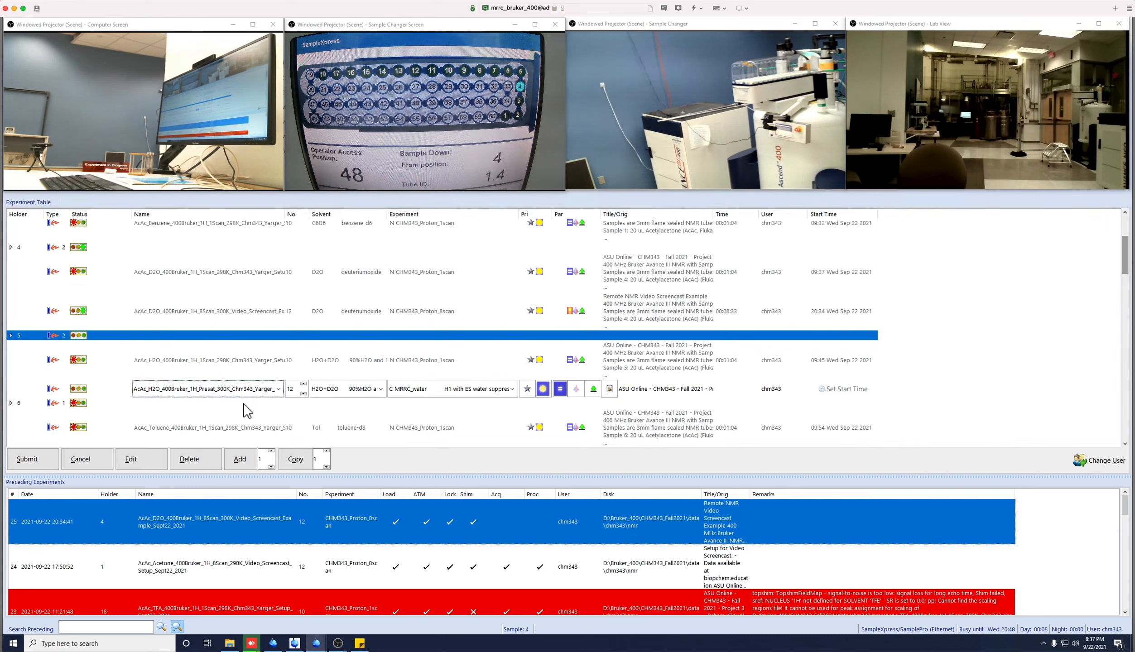
key(BackSpace)
key(BackSpace)
key(BackSpace)
key(BackSpace)
key(BackSpace)
key(BackSpace)
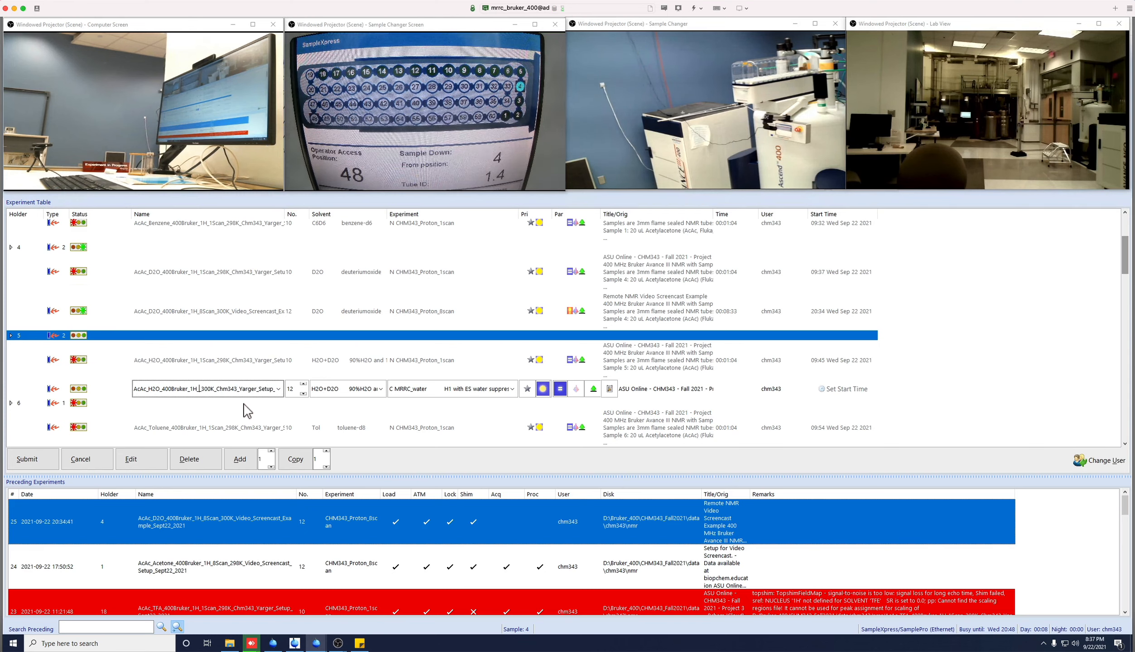
text(Water_Sup_)
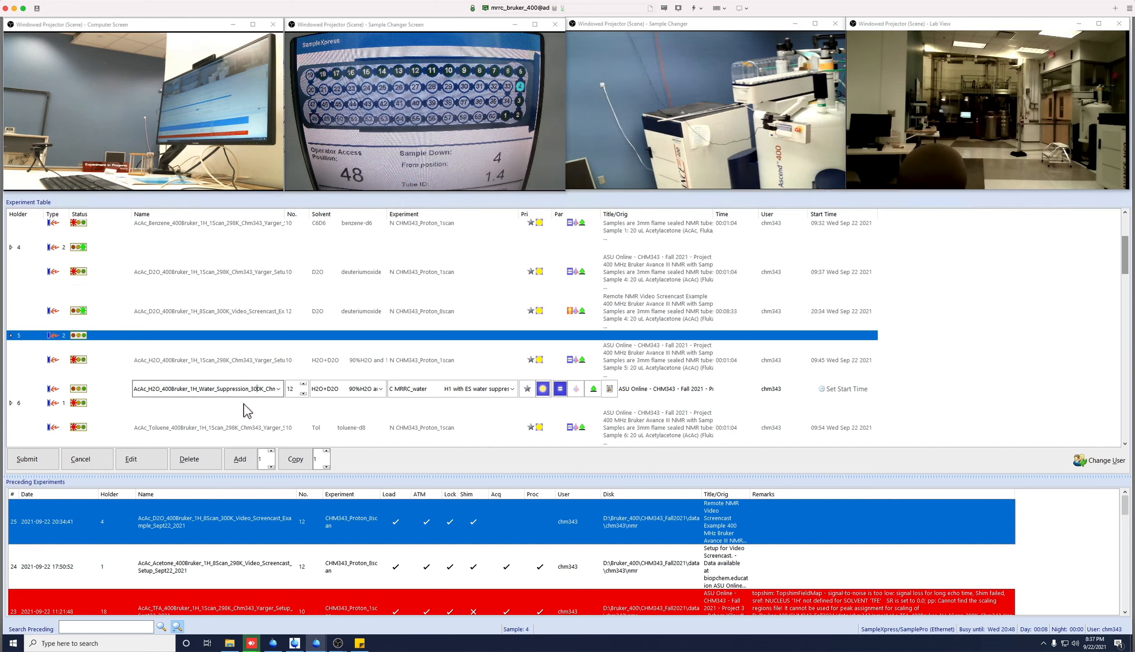
- Replace the course, owner and Setup part of the name with Video_Screencast_Example, keeping the Sept22_2021 ending, and check the full name
mouse_move(267, 389)
mouse_down()
mouse_move(340, 392)
mouse_move(245, 393)
mouse_move(261, 393)
mouse_up()
text(Vi)
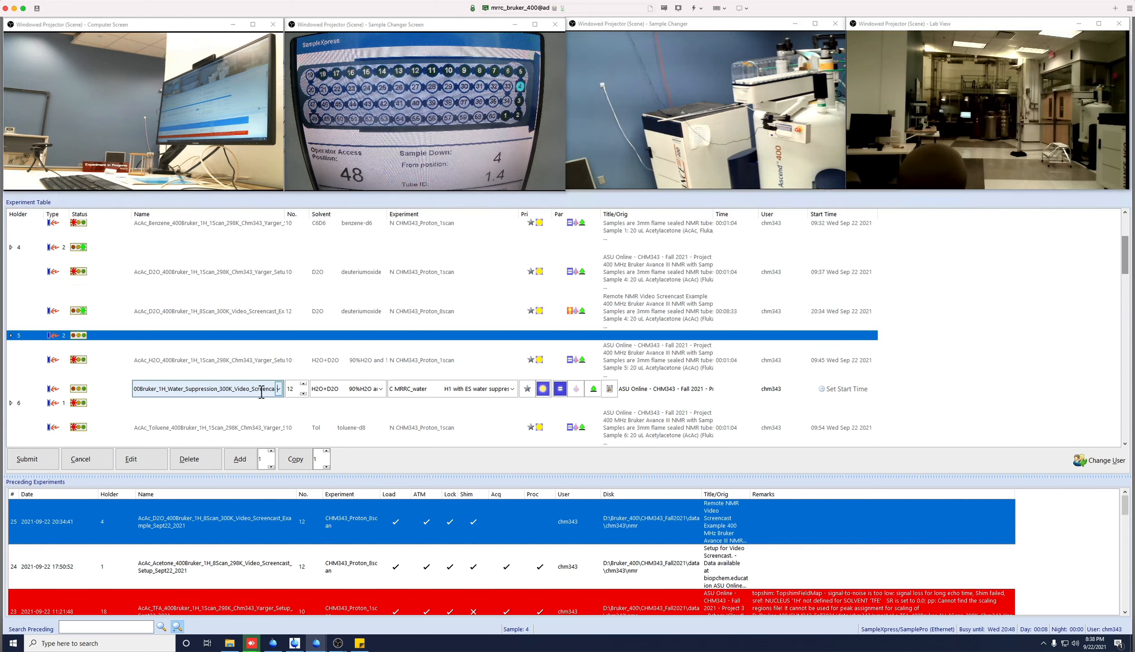
text(deo_Screencast_Example_Sept2)
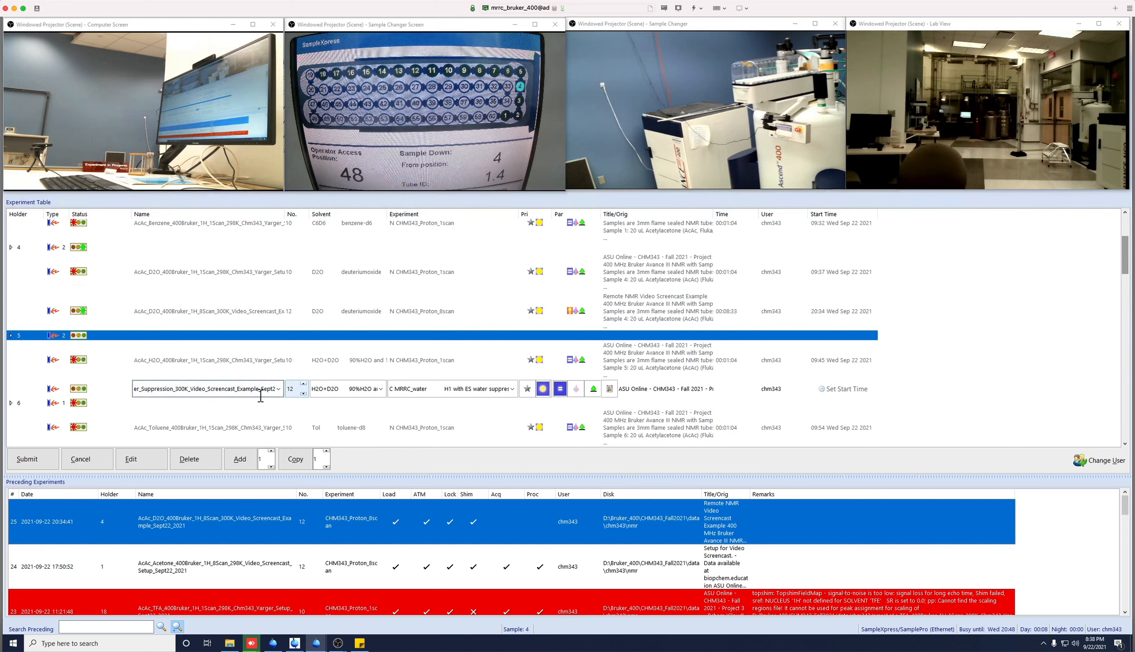
drag(250, 393, 487, 403)
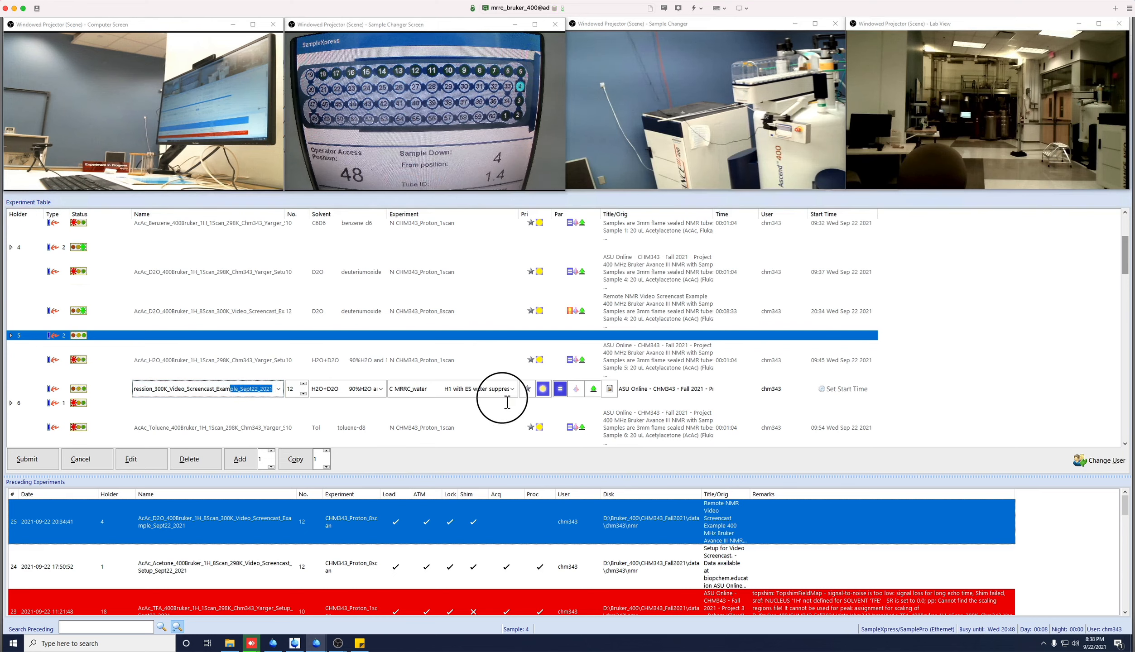
click(261, 392)
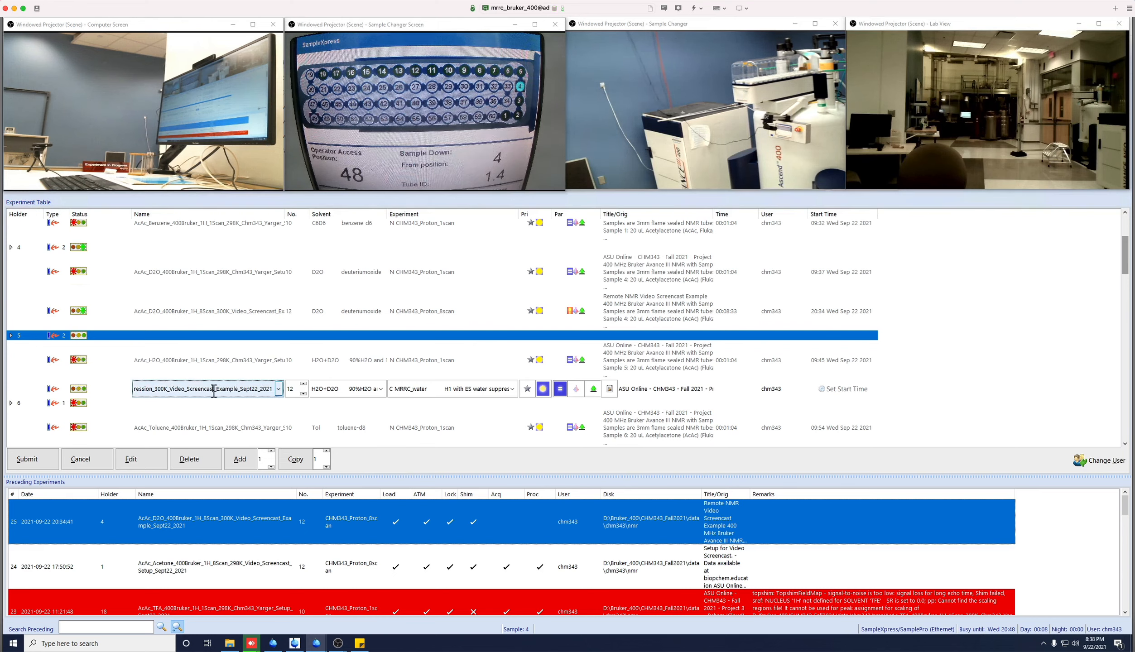
drag(208, 389, 77, 392)
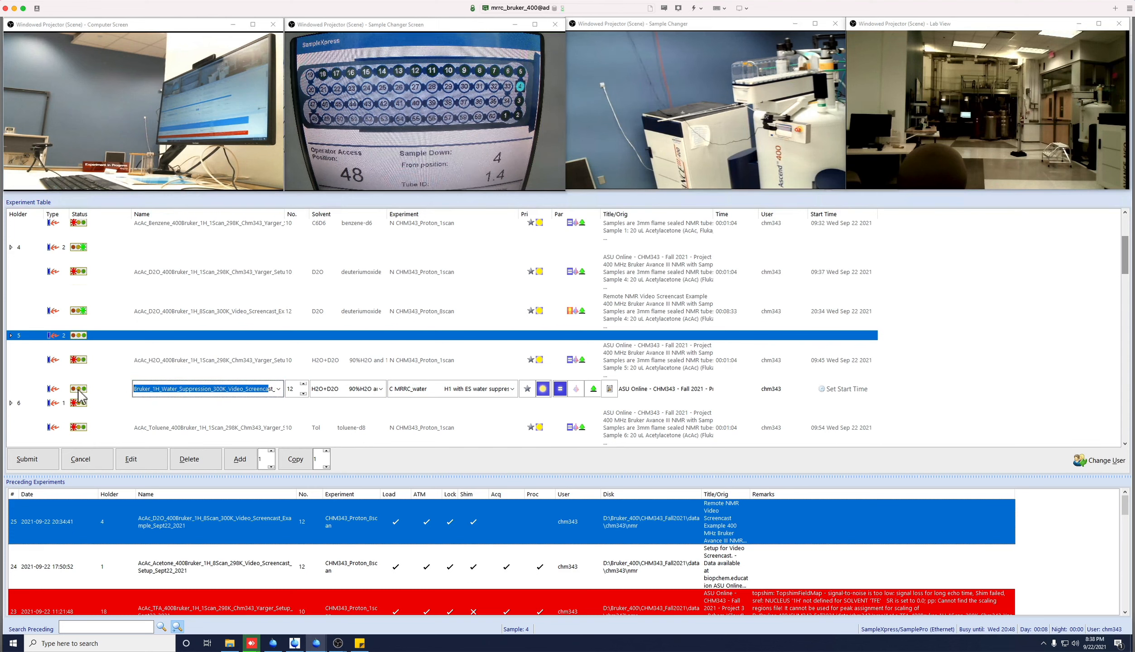
click(175, 393)
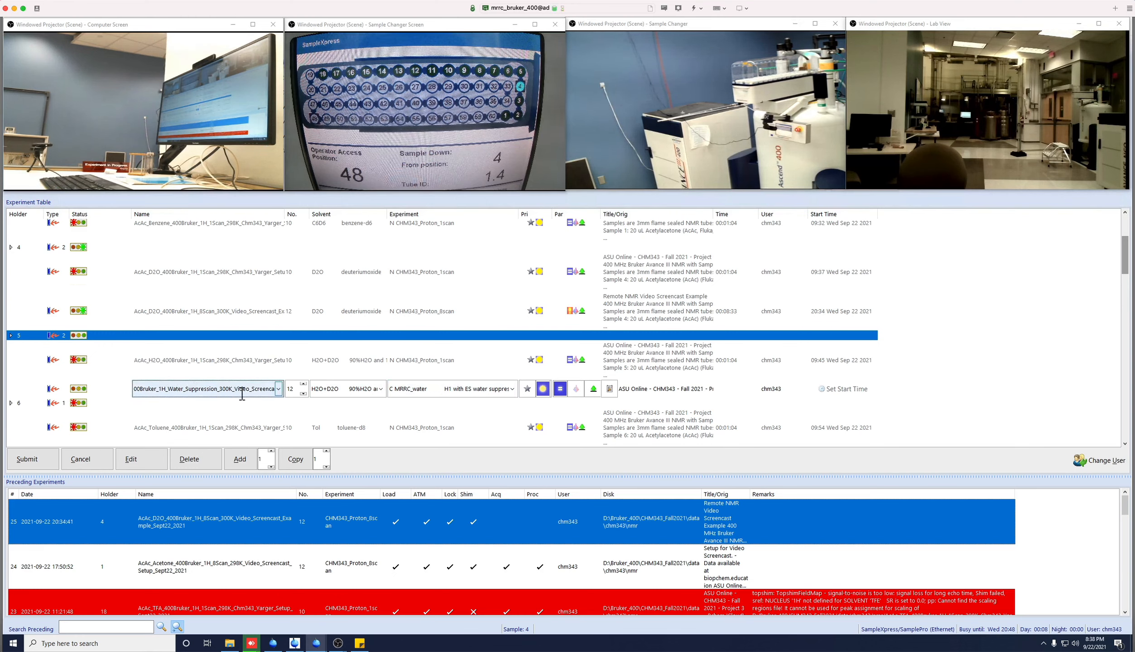
- Keep MRRC_water as the new holder 5 experiment and change its temperature parameter to match the 300K in its name
click(443, 388)
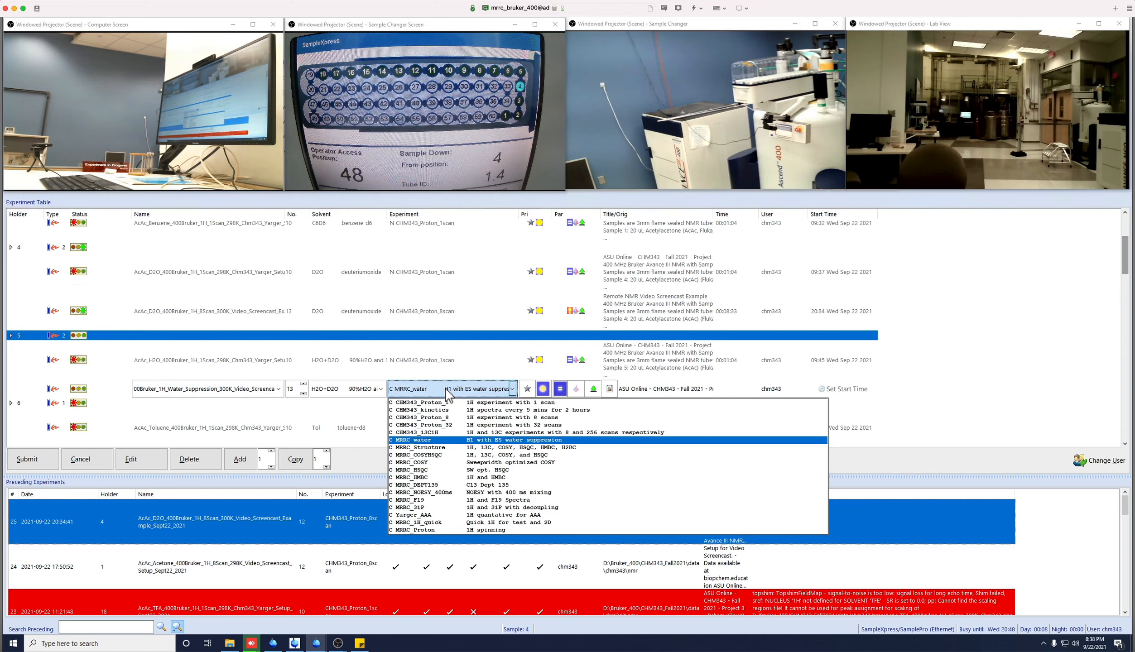
click(449, 393)
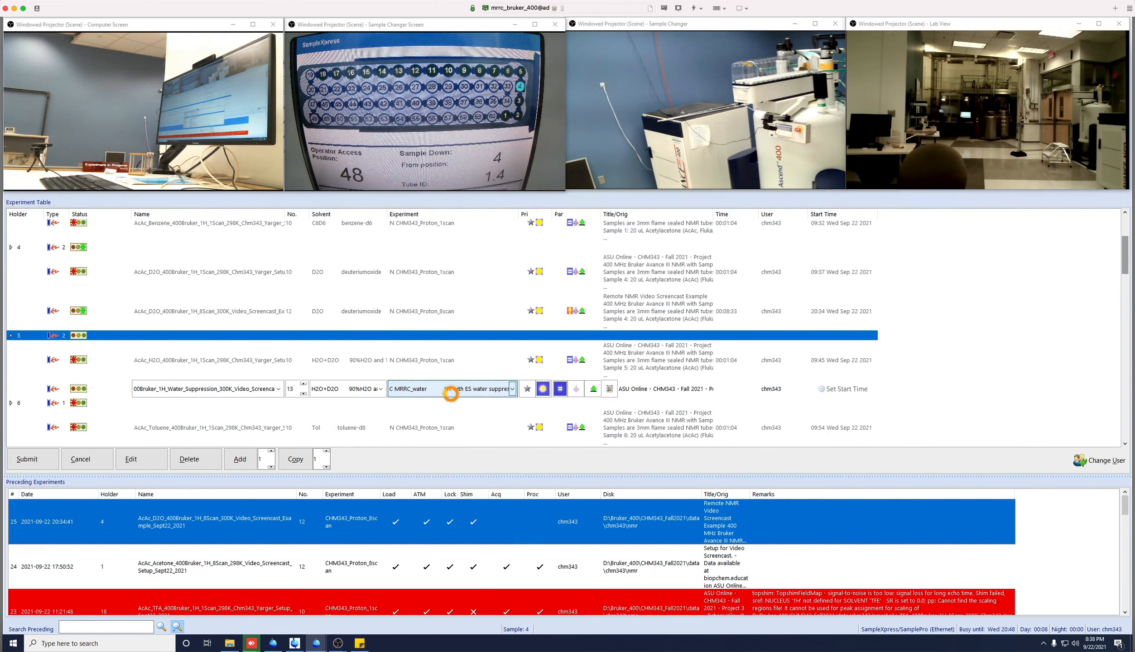
click(561, 393)
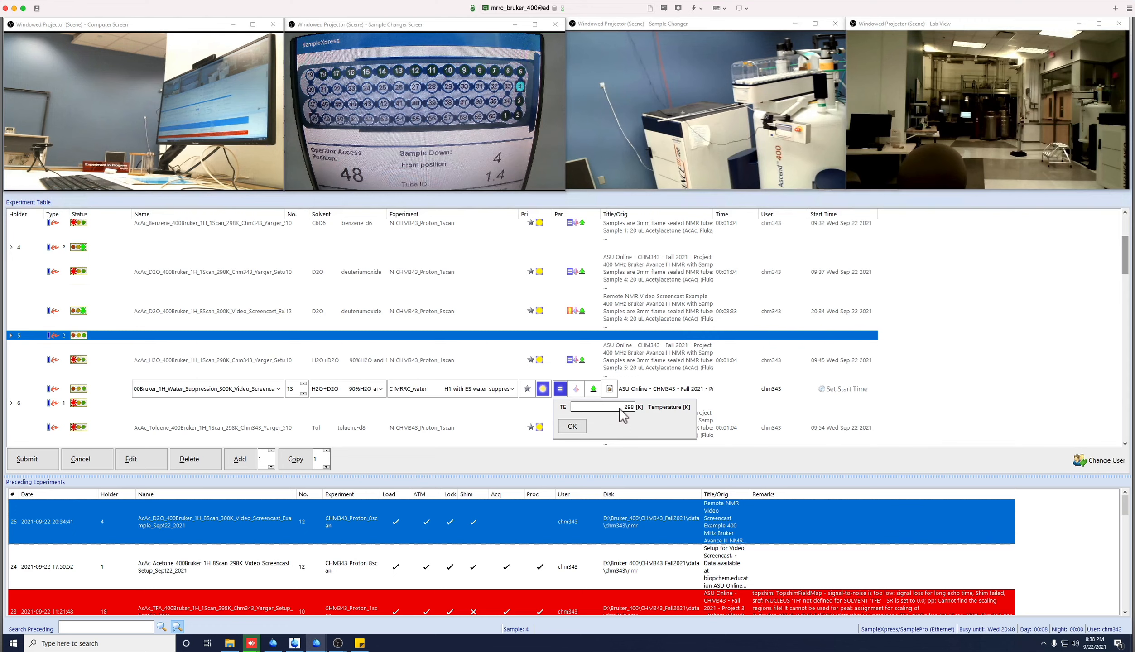
click(631, 407)
double_click(632, 408)
click(572, 425)
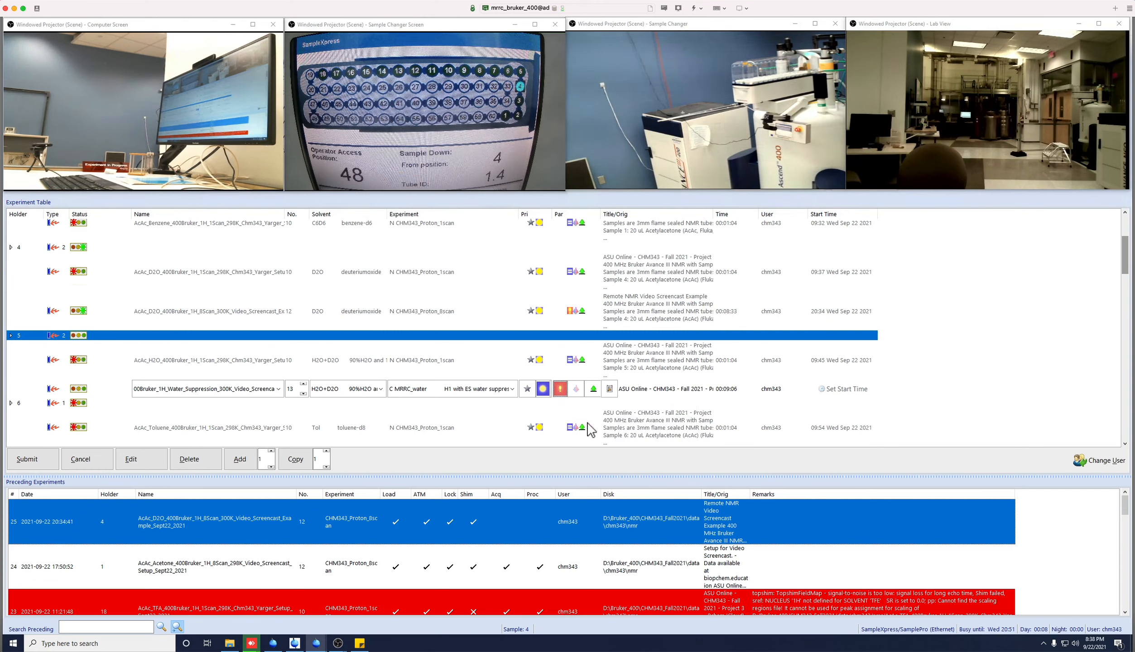
- Replace the first line of the holder 5 experiment's title with Remote NMR Video Screencast Example
click(664, 390)
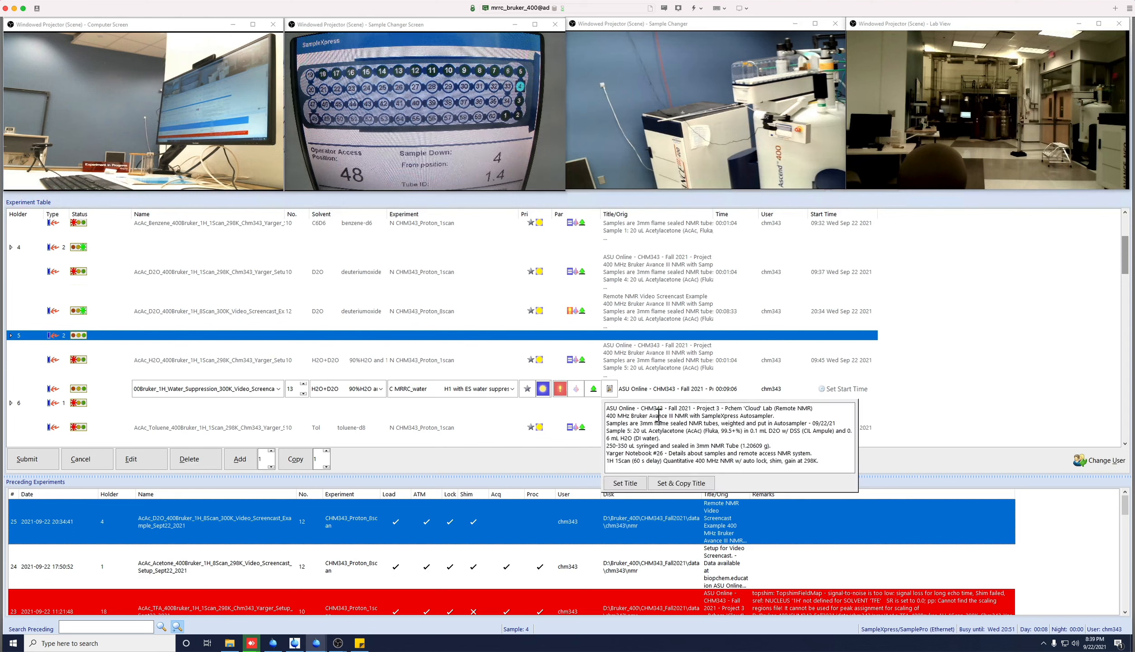
drag(607, 409, 831, 413)
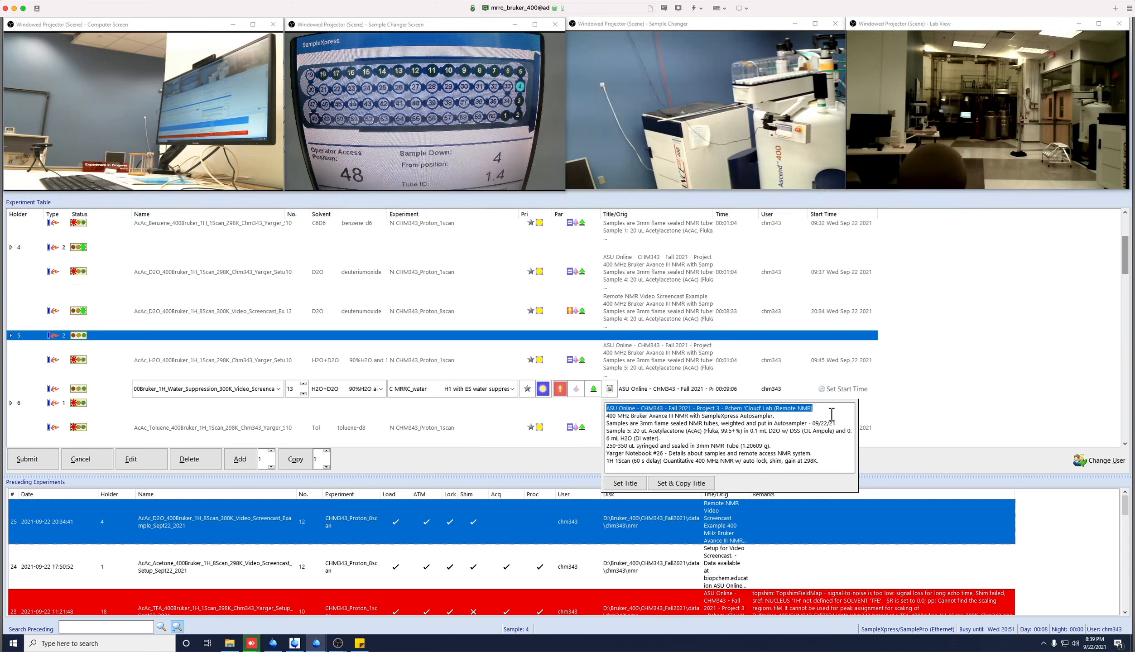
text(Remote NM)
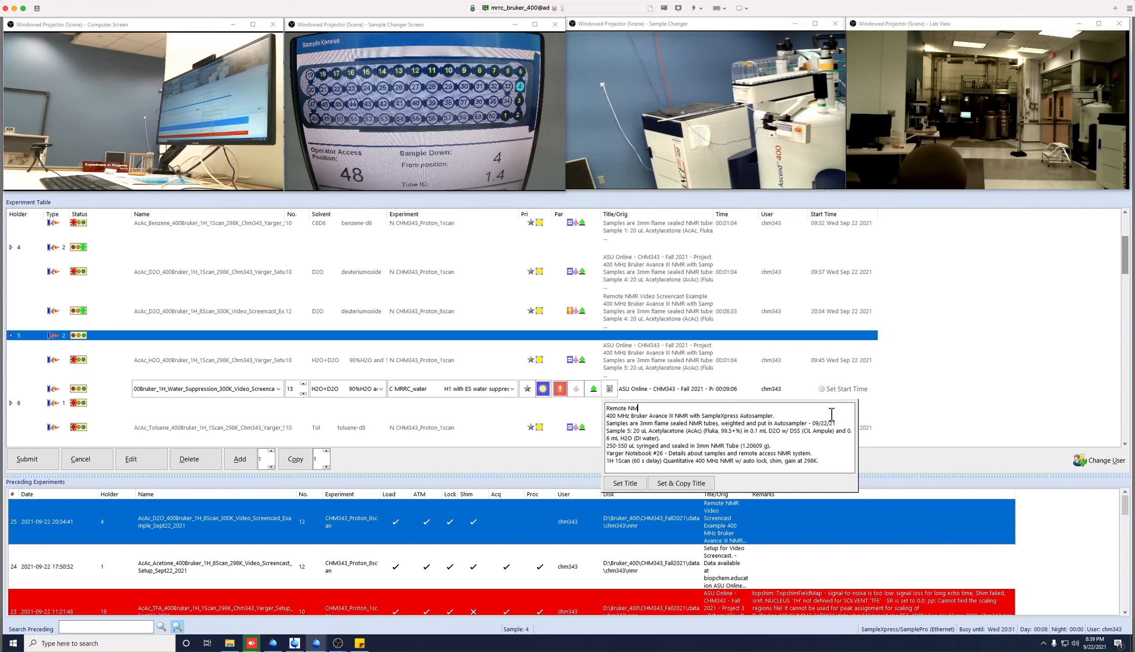
text(R vi)
key(BackSpace)
key(BackSpace)
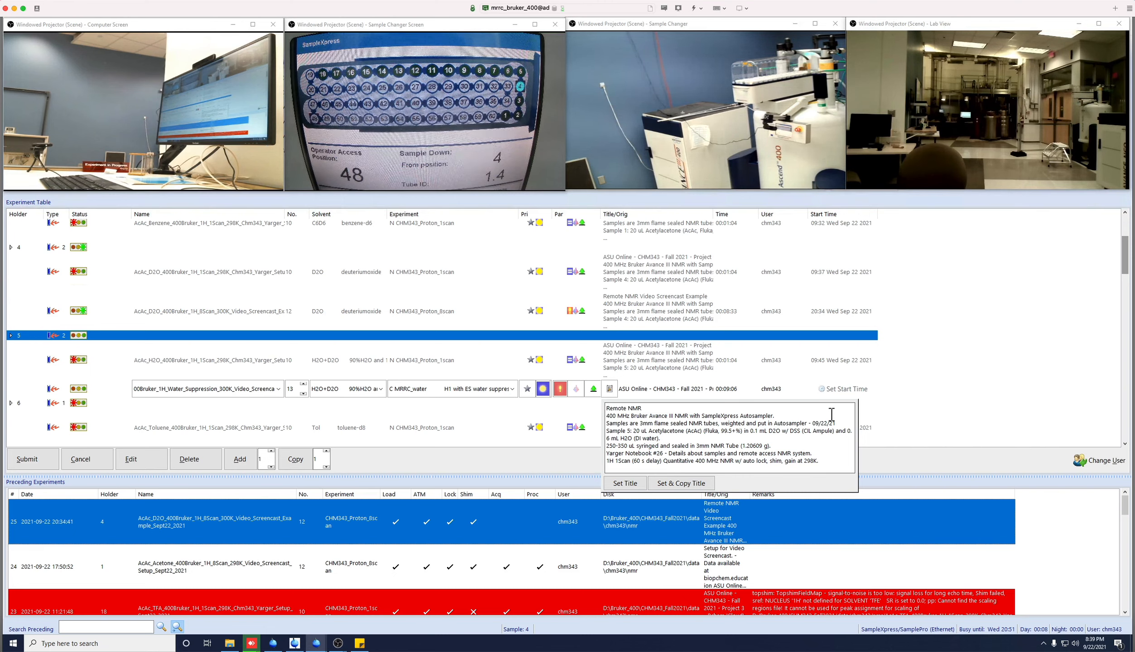
text(Video Screen)
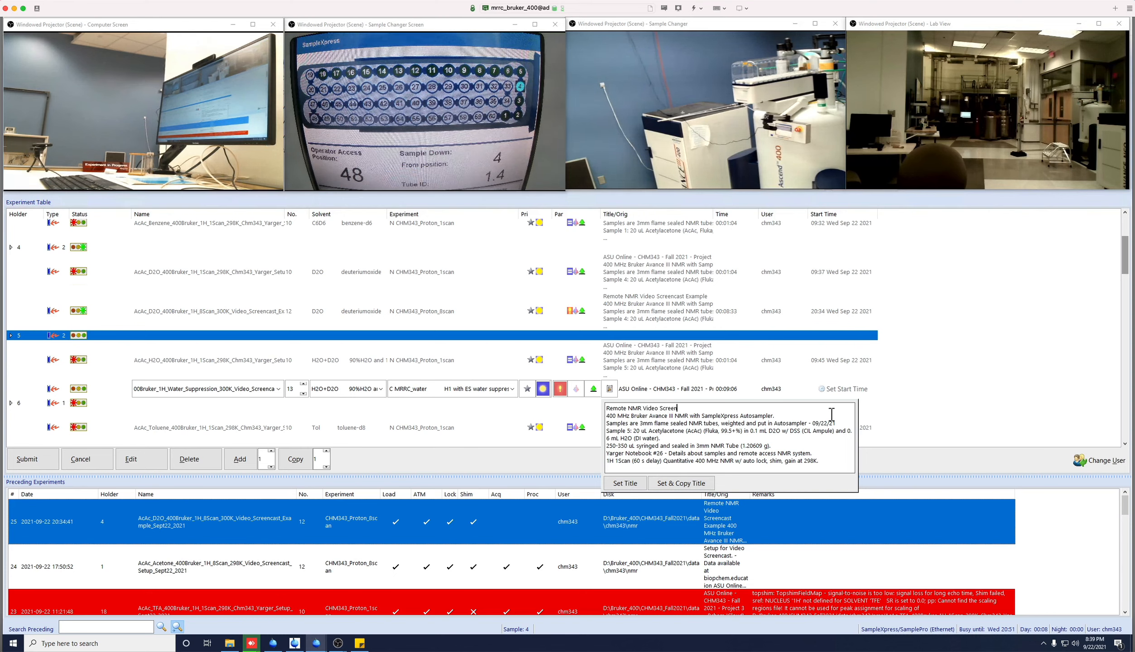
text(cast Example)
- Delete the notebook line from the title and replace 1Scan (60 s delay) Quantitative with Water Suppression
drag(607, 454, 827, 458)
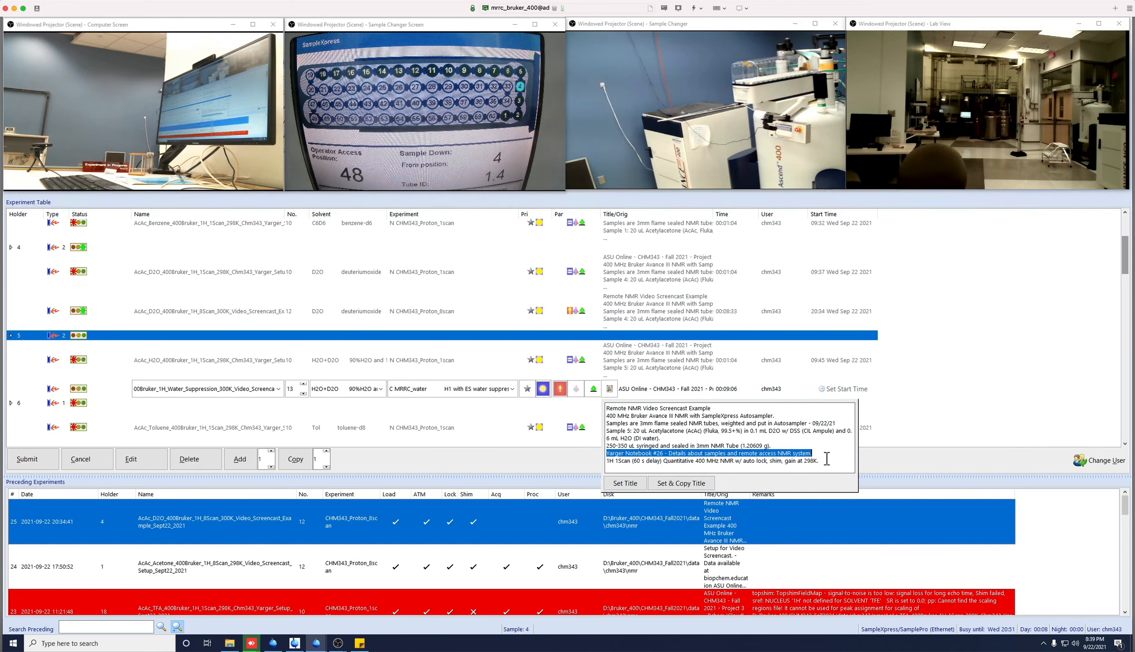
key(Delete)
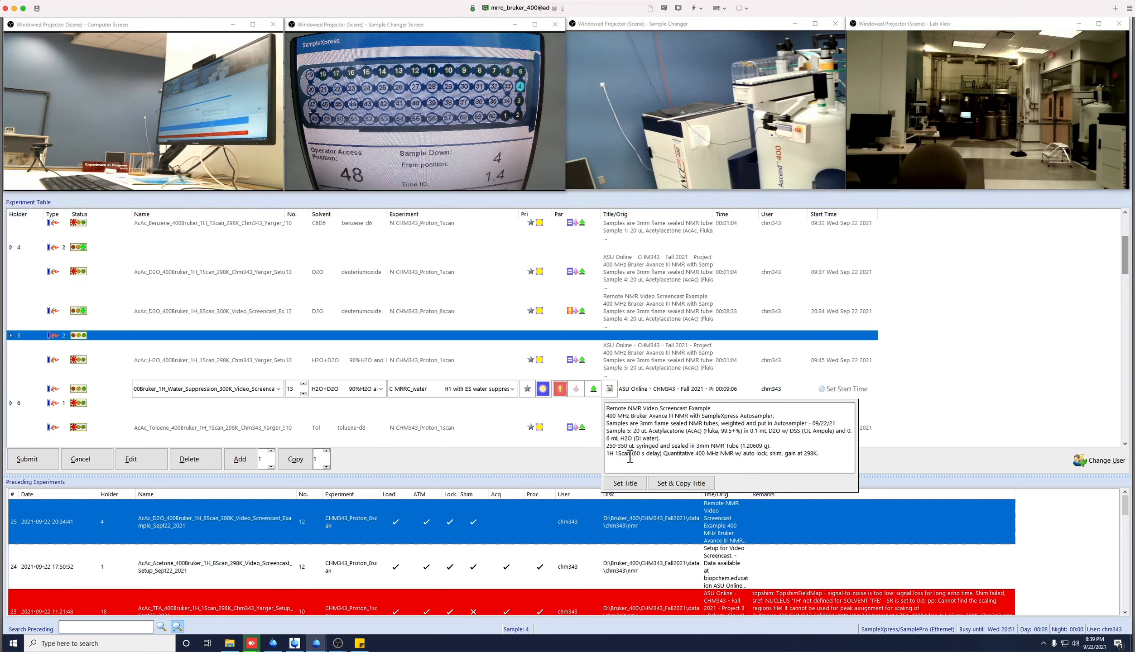
drag(616, 455, 699, 459)
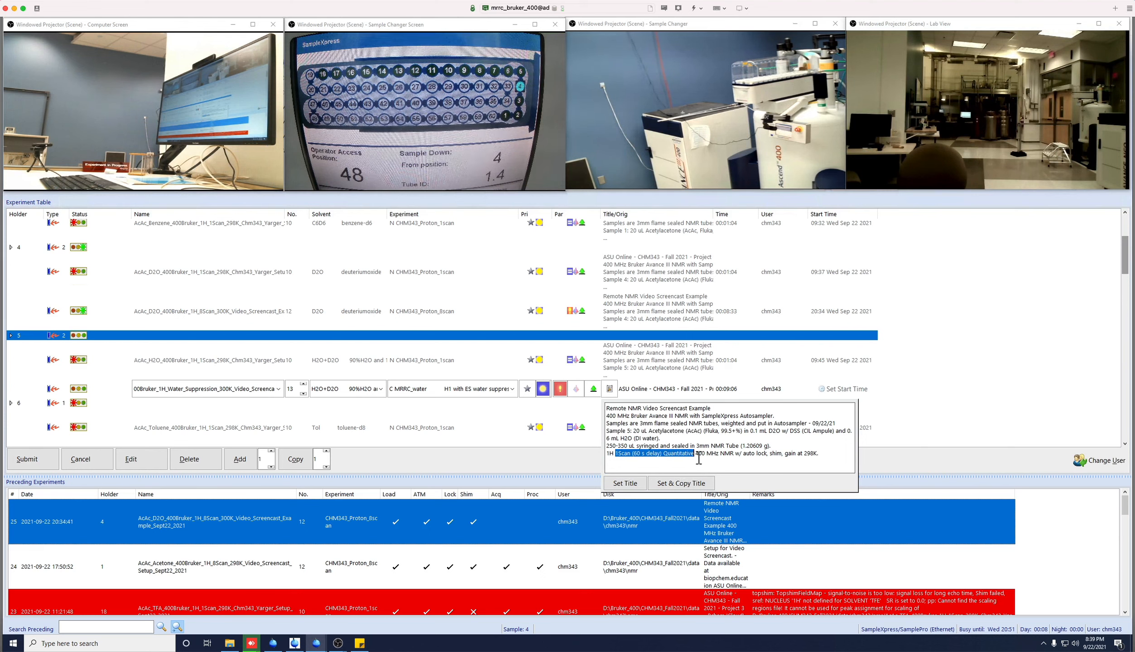
text(Water )
text(Suppres)
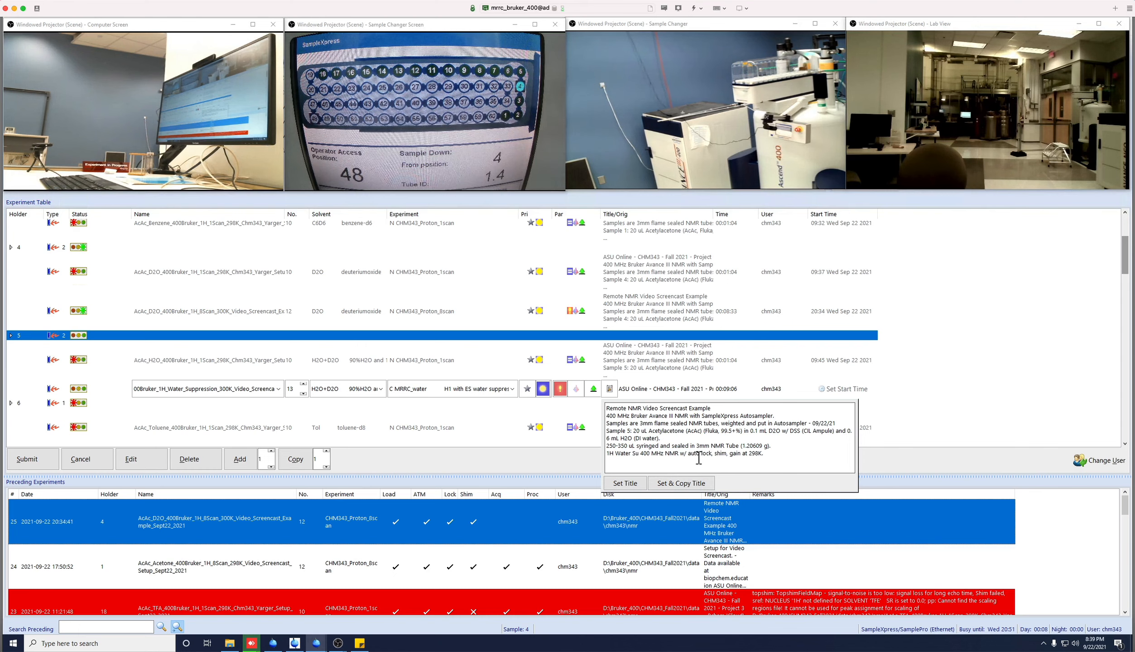
text(sion N)
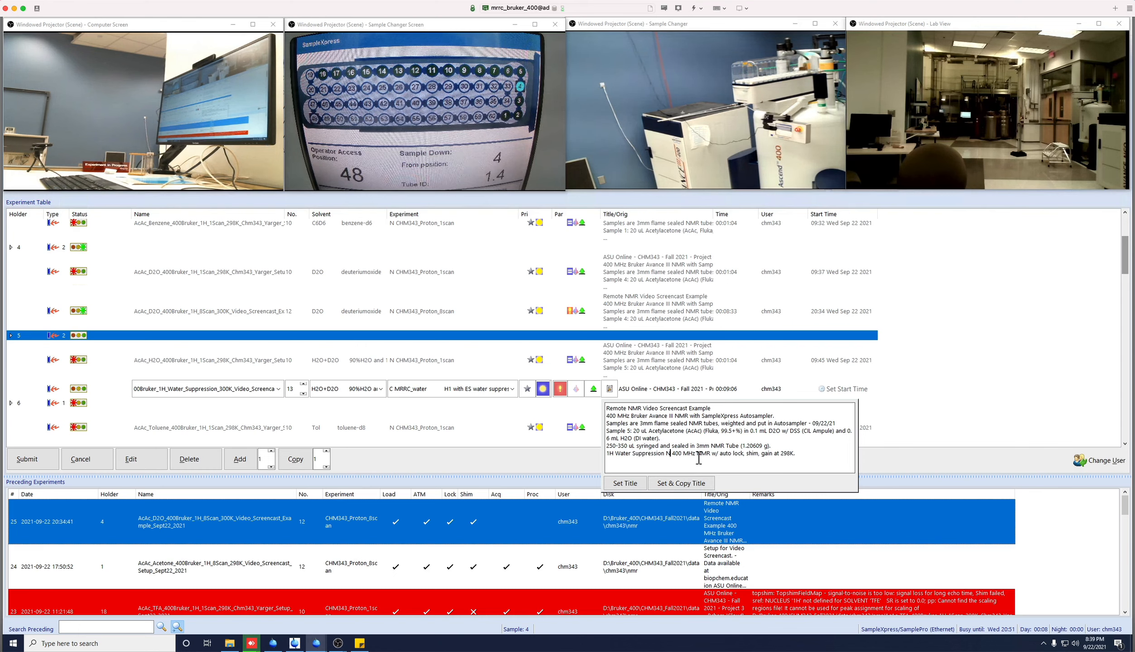
key(BackSpace)
key(BackSpace)
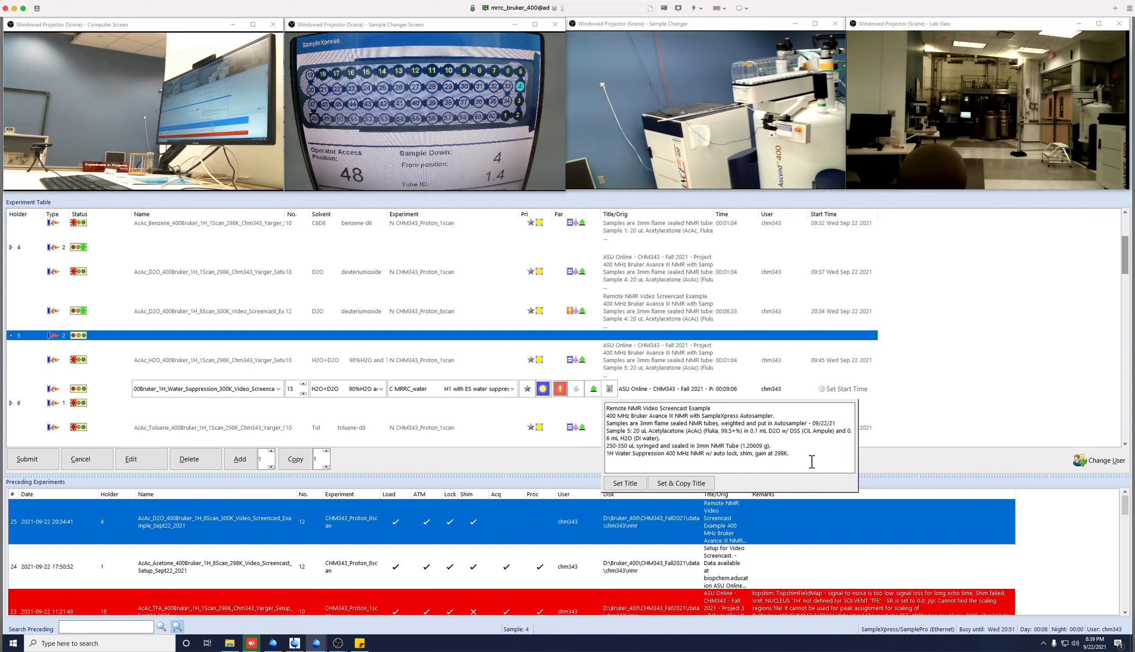
- Change the temperature in the title's last line to 300K and save the title for this experiment only
key(BackSpace)
key(BackSpace)
key(BackSpace)
text(300)
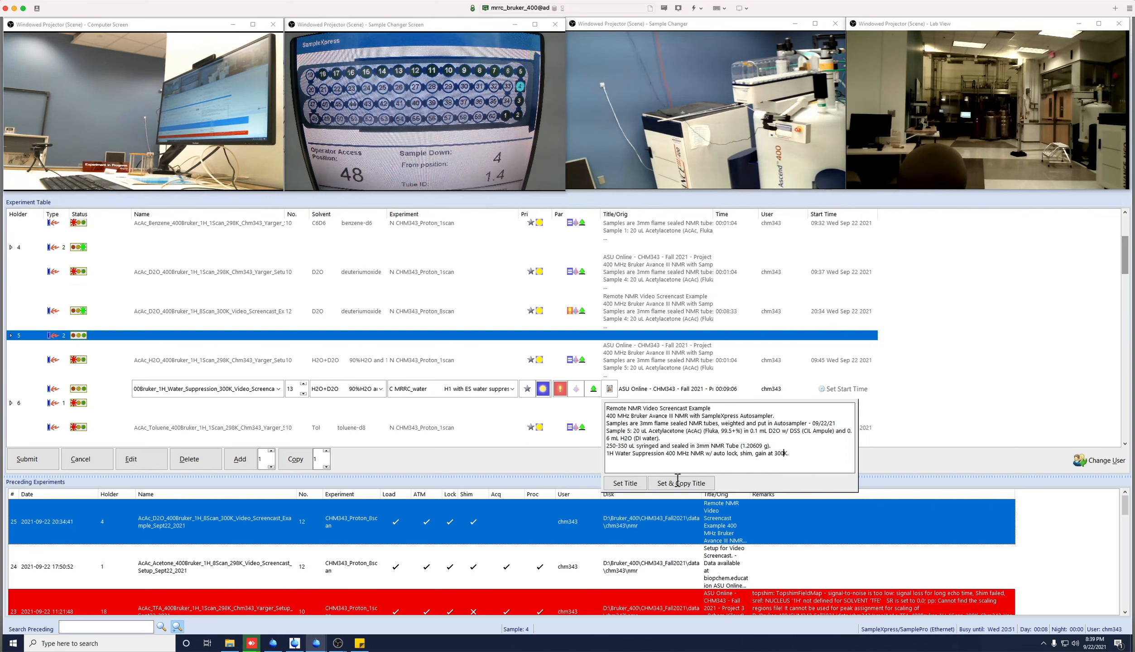
click(625, 483)
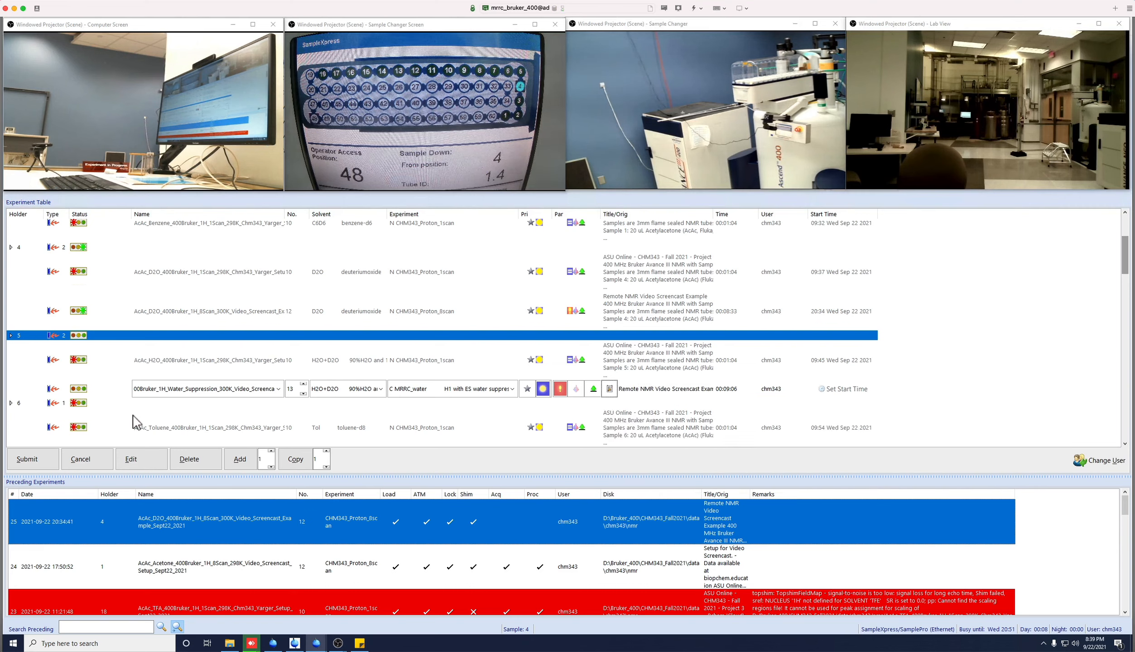
- Submit the holder 5 water-suppression experiment and compare its entry with the holder 4 8-scan run
click(115, 389)
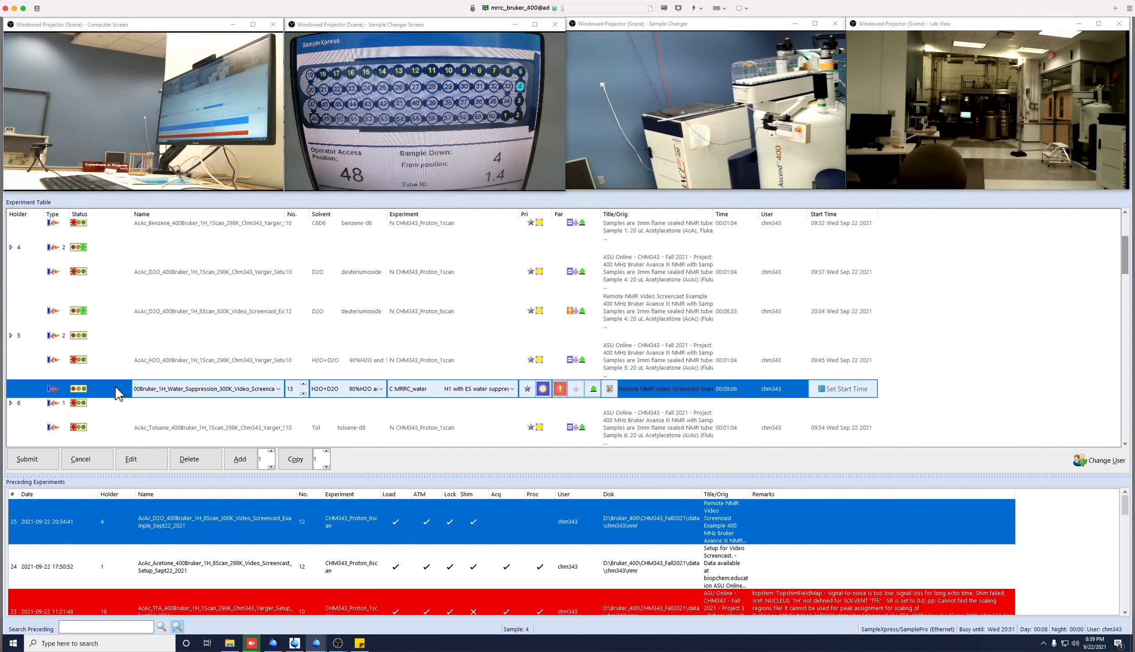
click(28, 459)
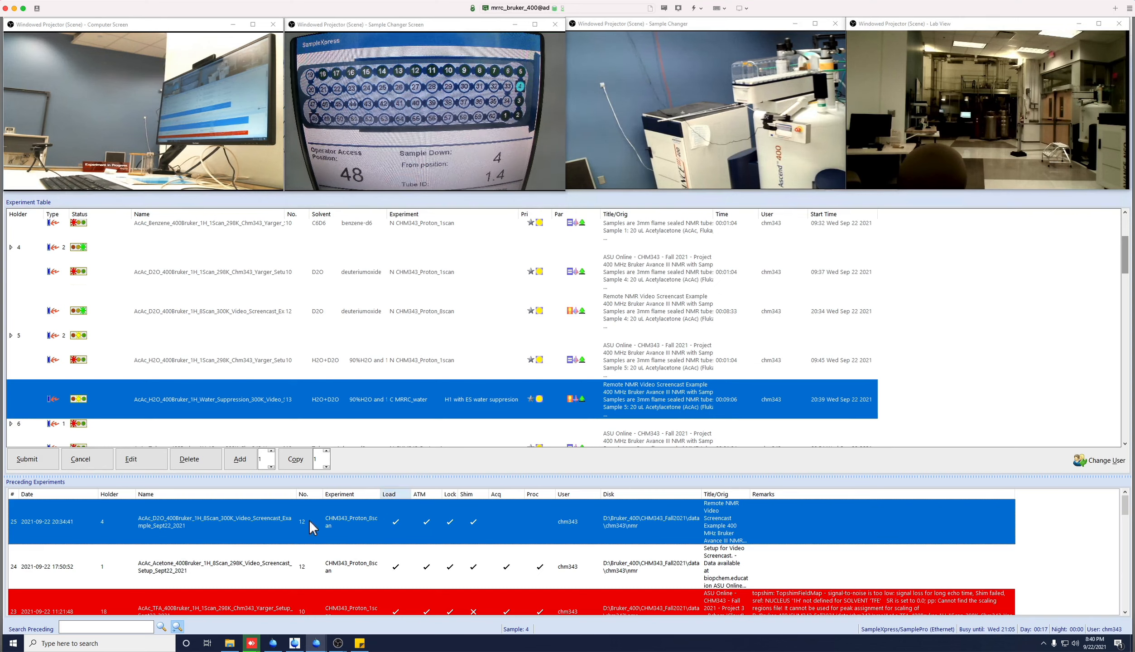
click(183, 321)
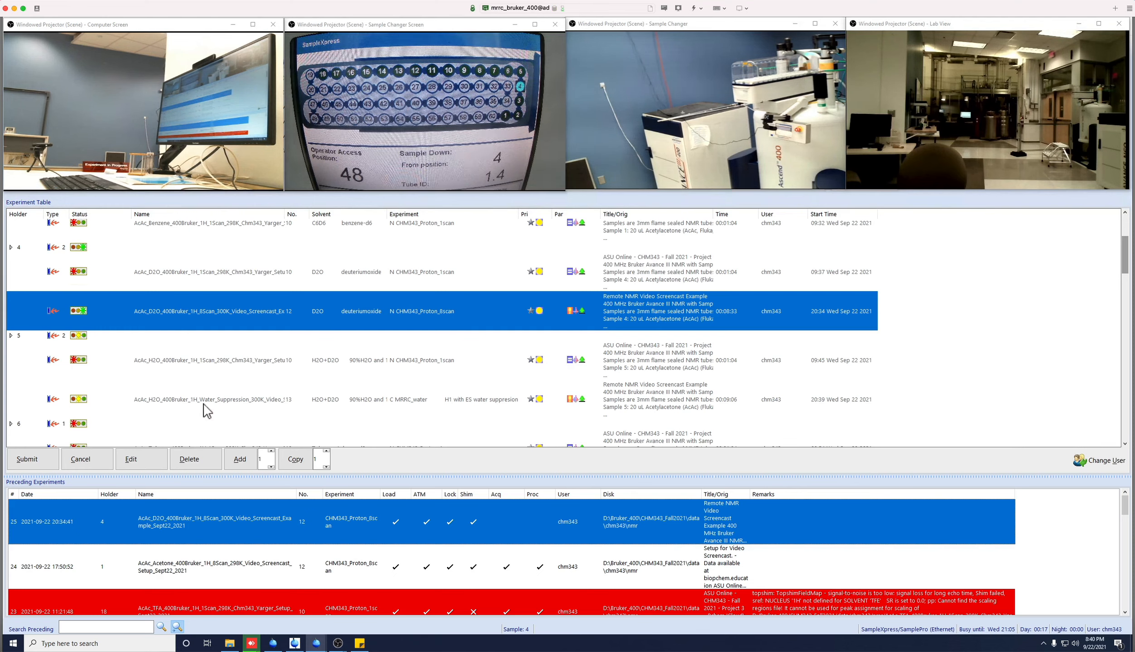
click(226, 399)
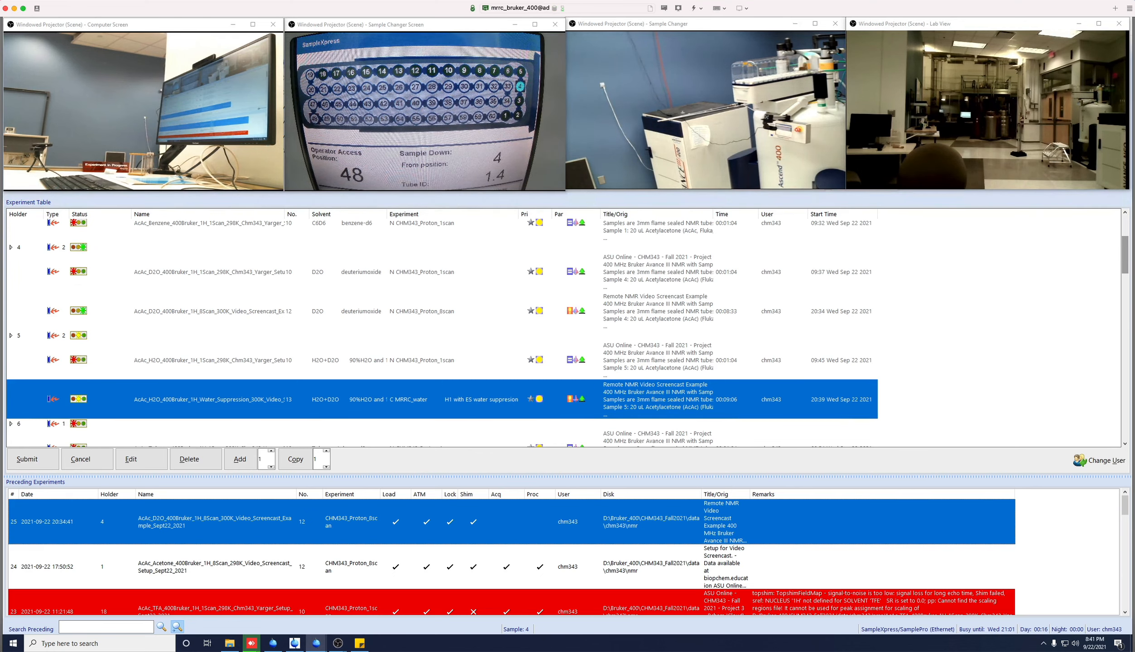
- Review the statuses of the experiments in the table from holder 1 down to holder 6
click(1128, 253)
drag(1128, 253, 1104, 206)
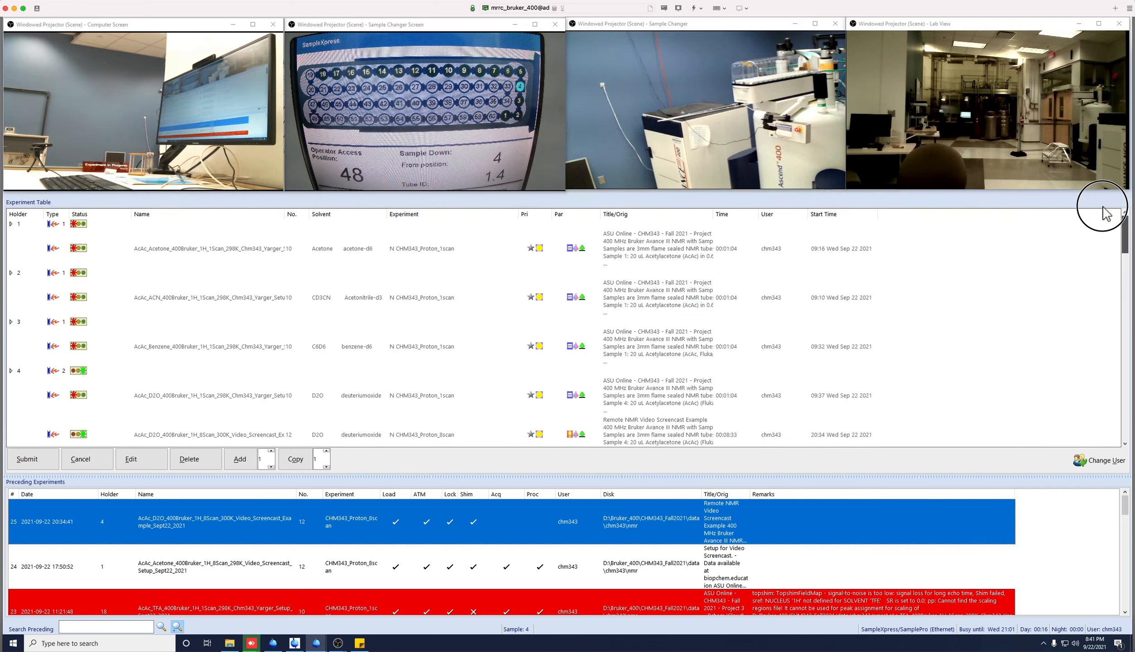
scroll(599, 349, down, 2)
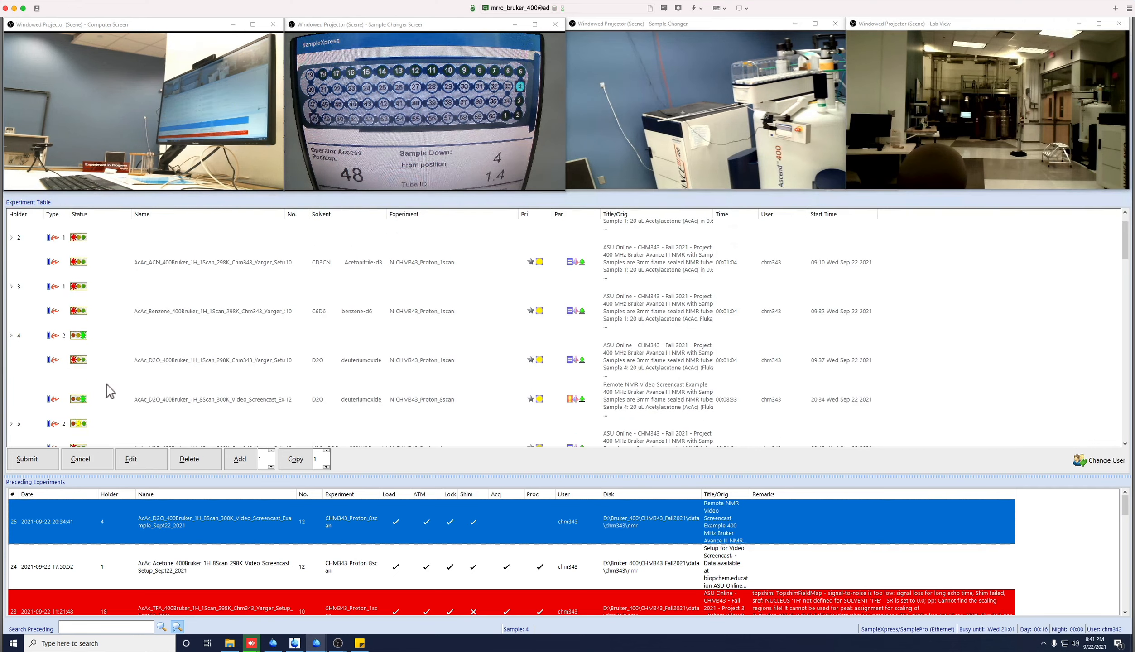
scroll(86, 405, down, 1)
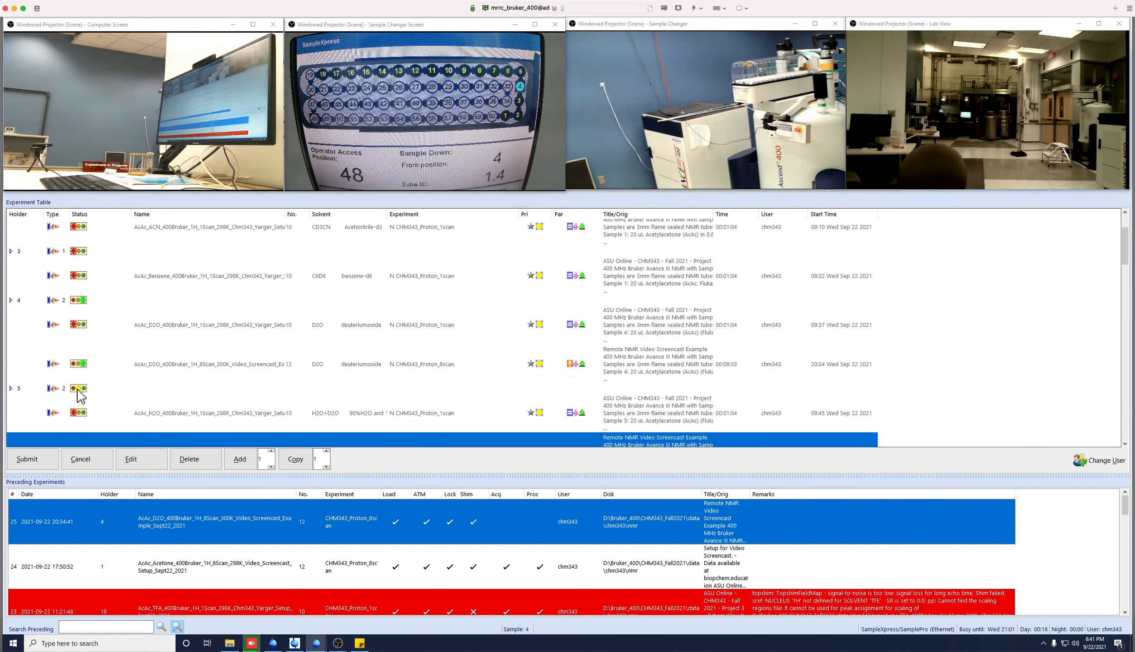
scroll(88, 410, down, 2)
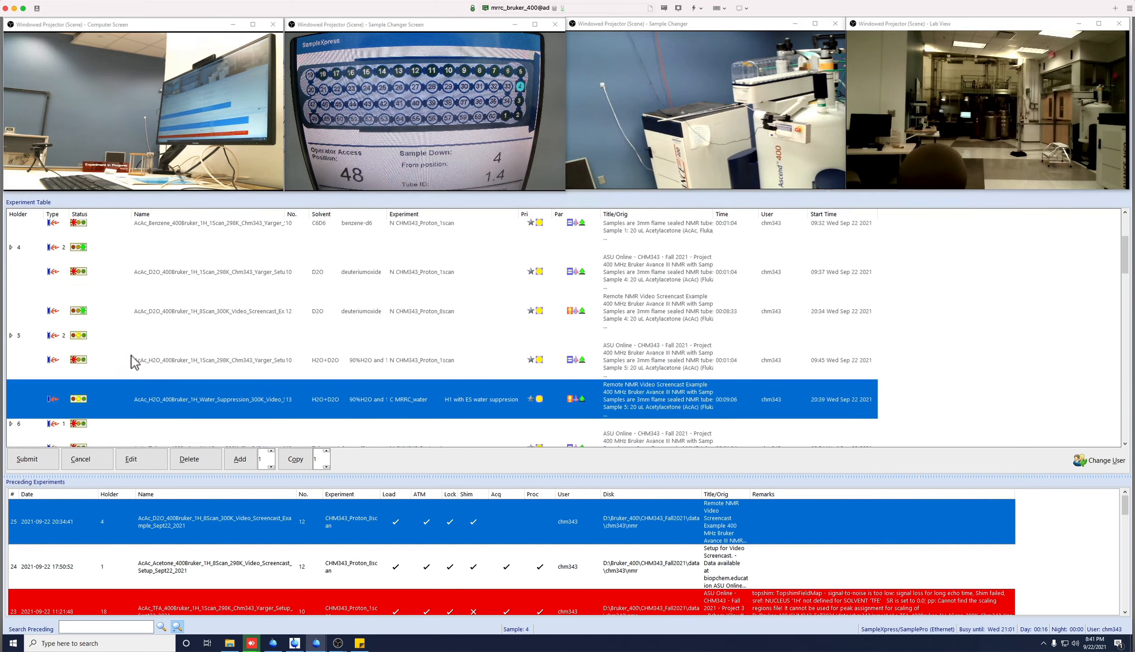
scroll(187, 401, down, 1)
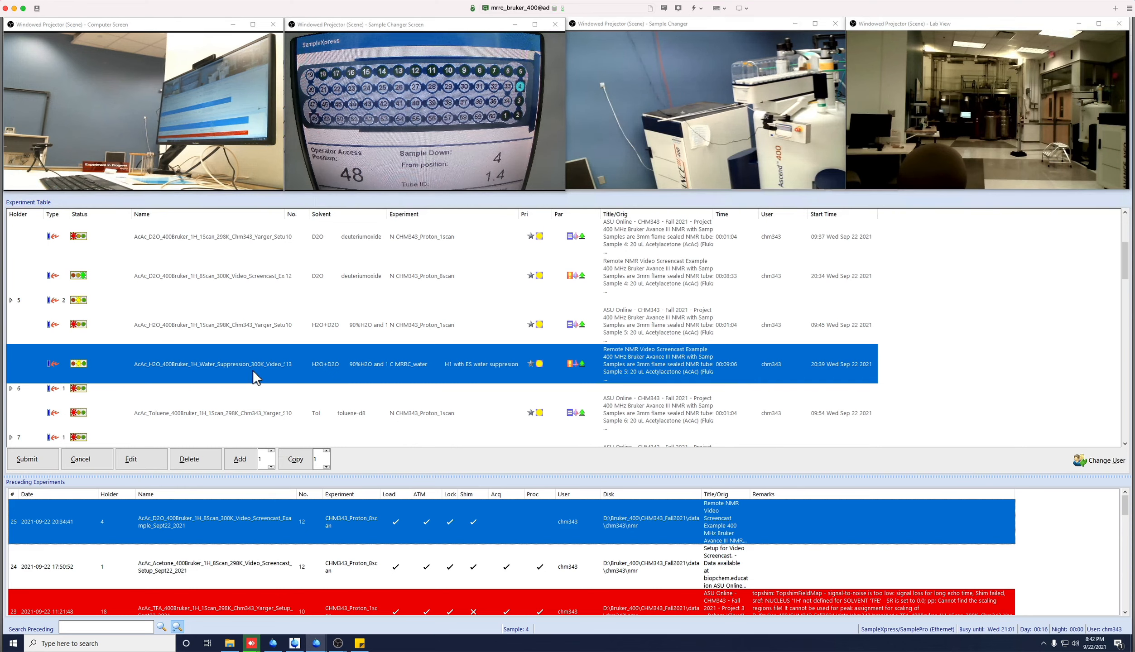
click(249, 457)
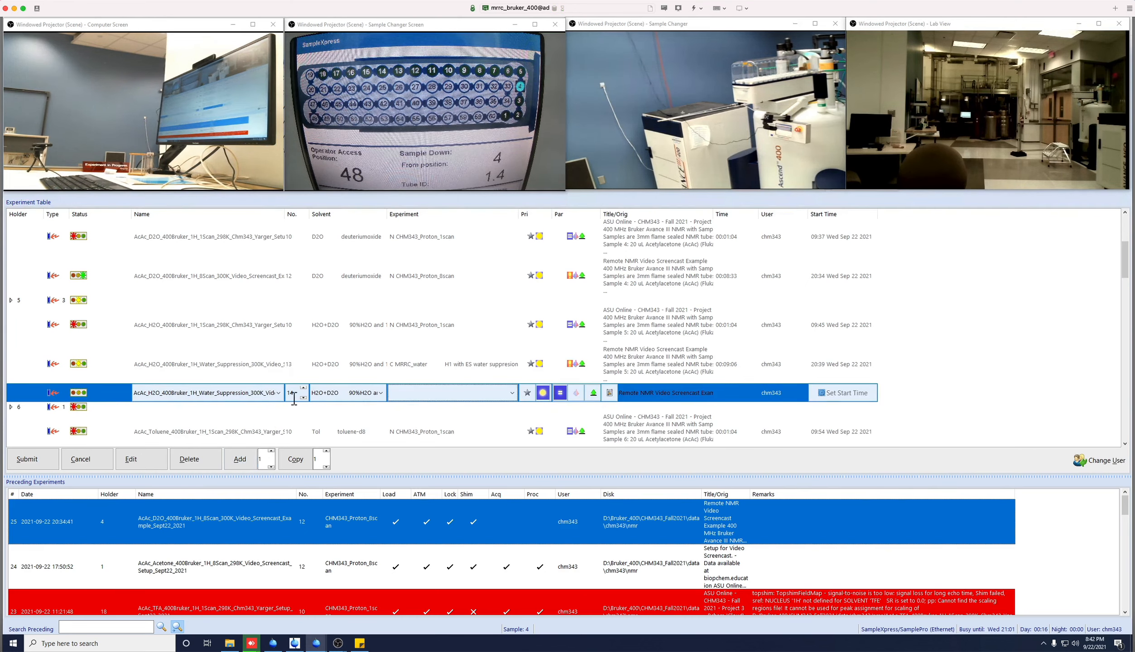
click(448, 393)
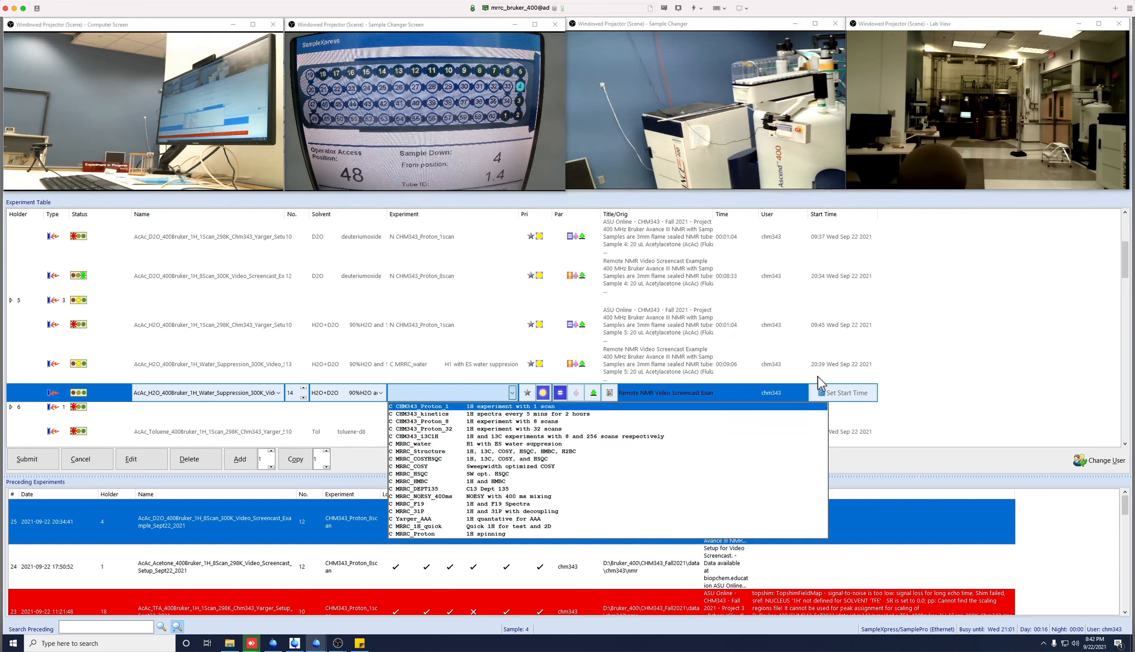
click(170, 371)
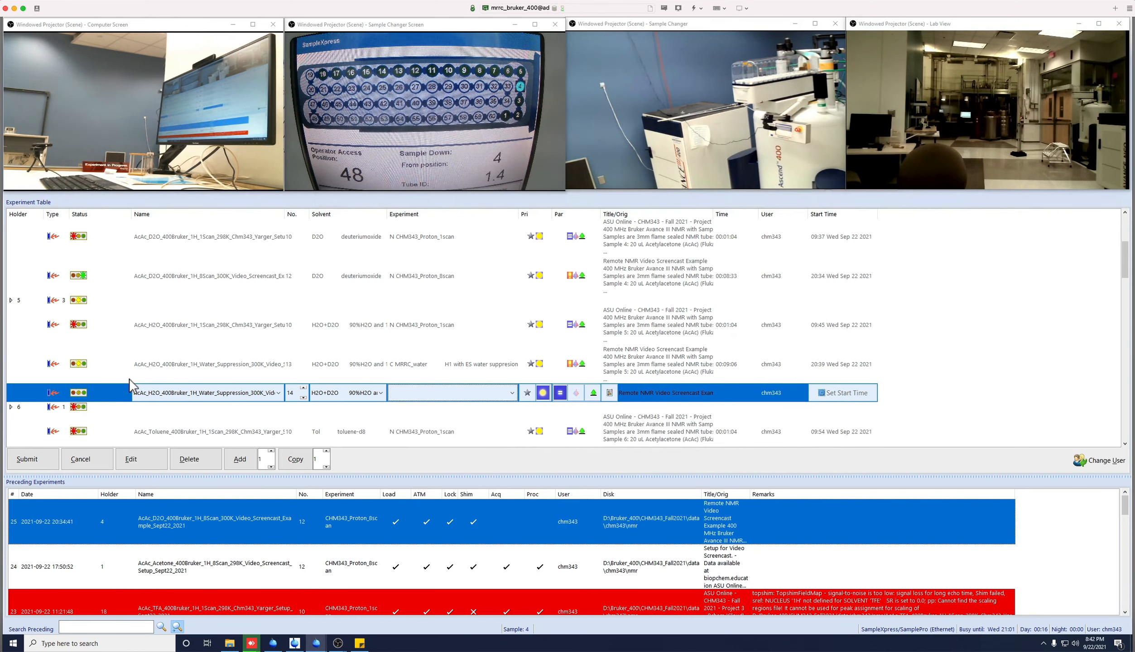
click(200, 459)
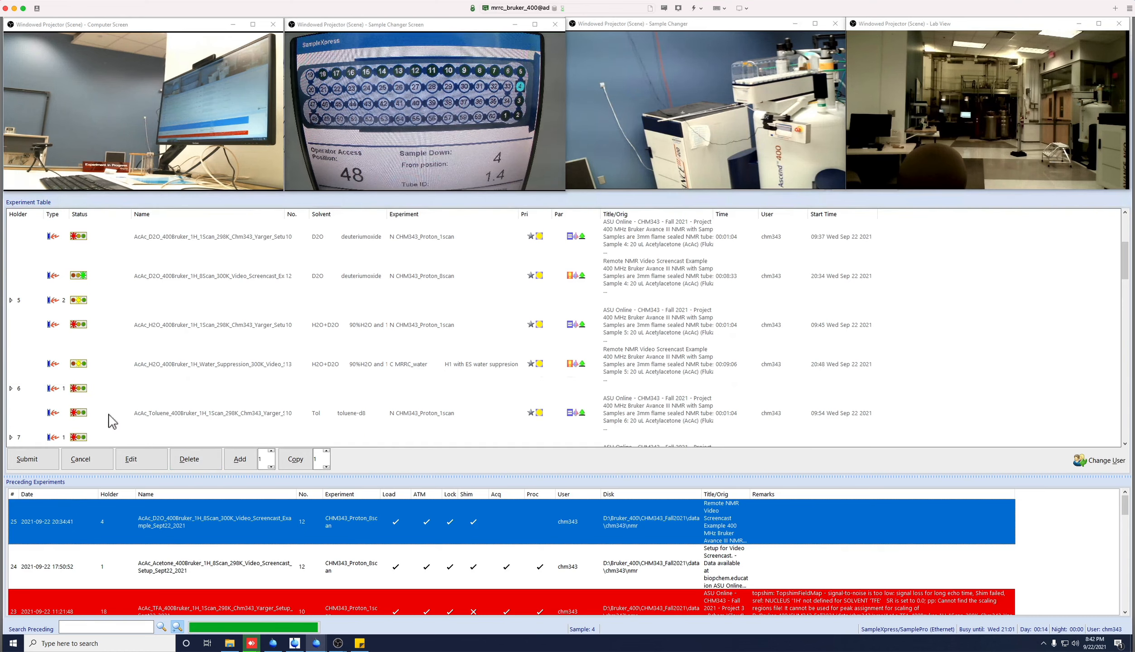
- Inspect the holder 5 water-suppression entry and the holder 6 toluene entry in the experiment table
click(172, 369)
click(187, 412)
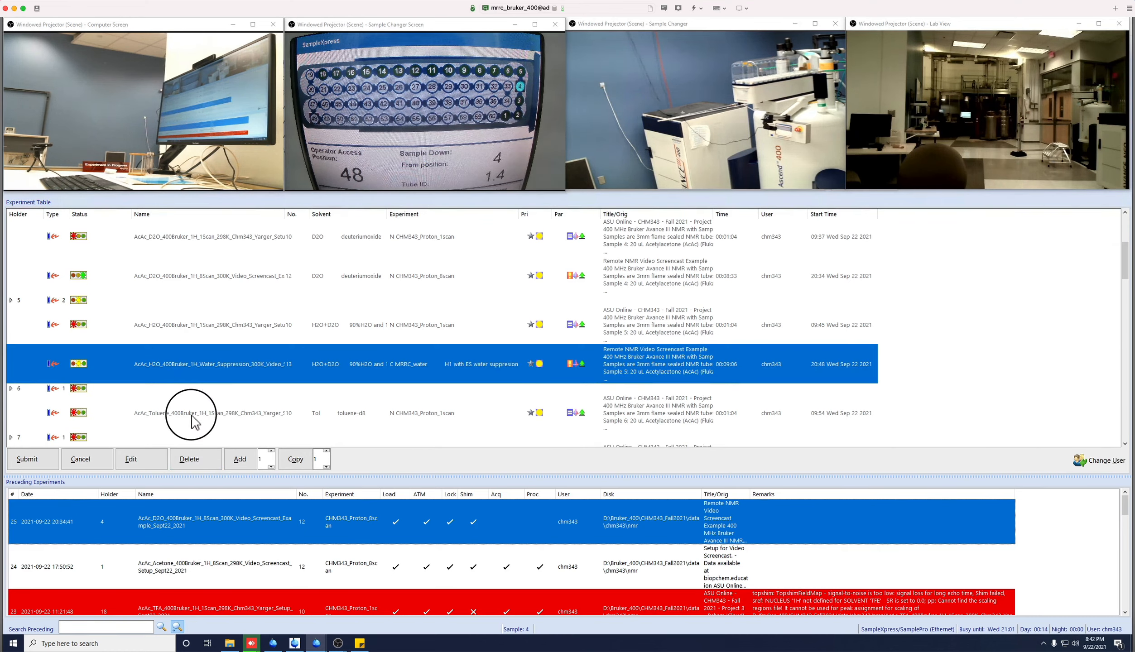
scroll(199, 421, down, 1)
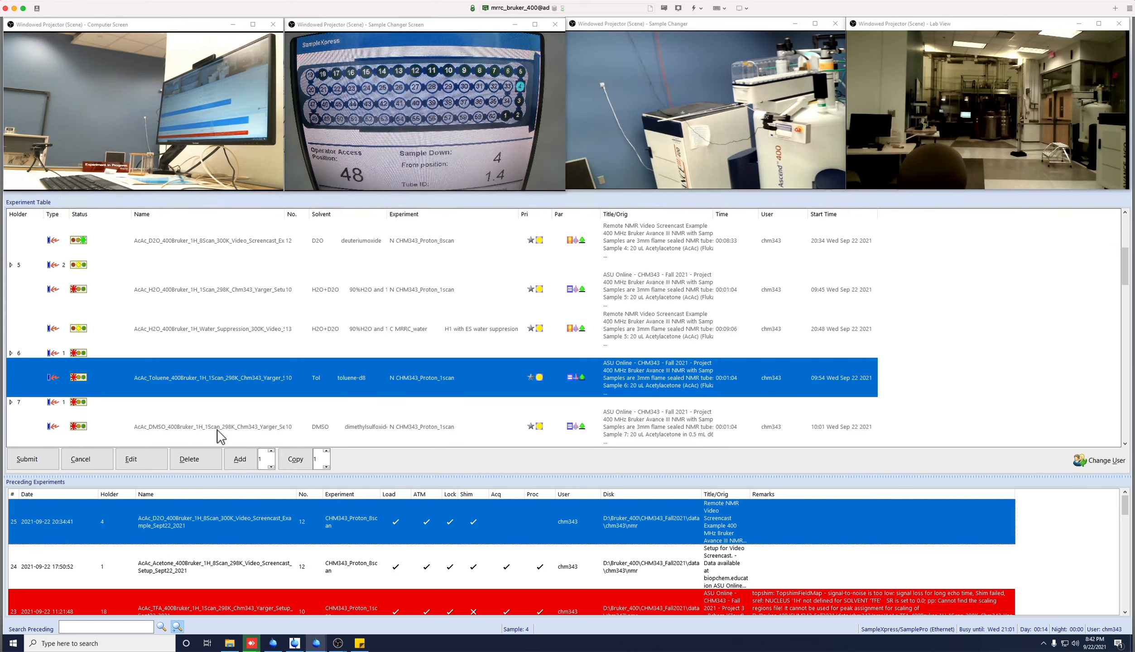